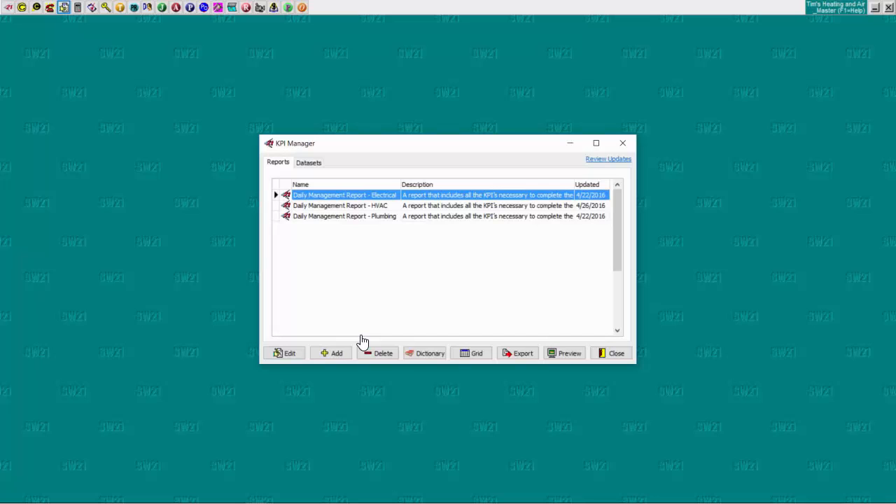
Review the log of KPI updates and close it
left_click(602, 161)
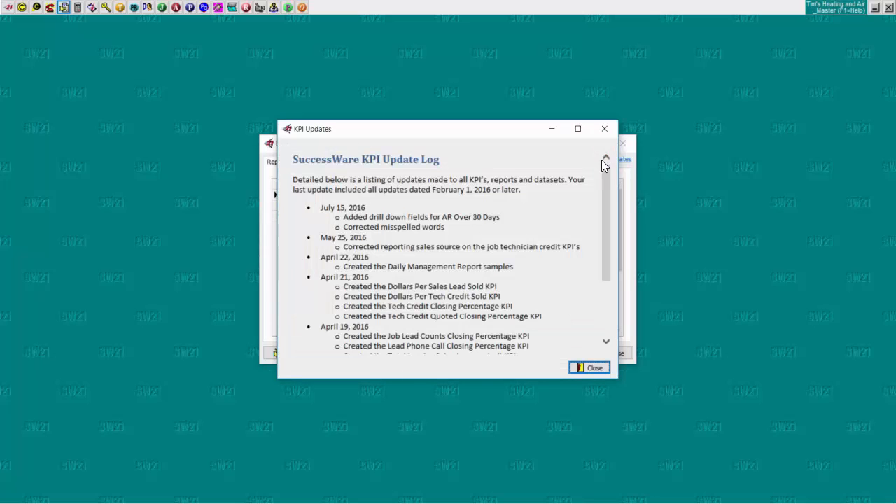
mouse_move(607, 176)
left_mouse_down()
mouse_move(605, 205)
mouse_move(608, 170)
left_mouse_up()
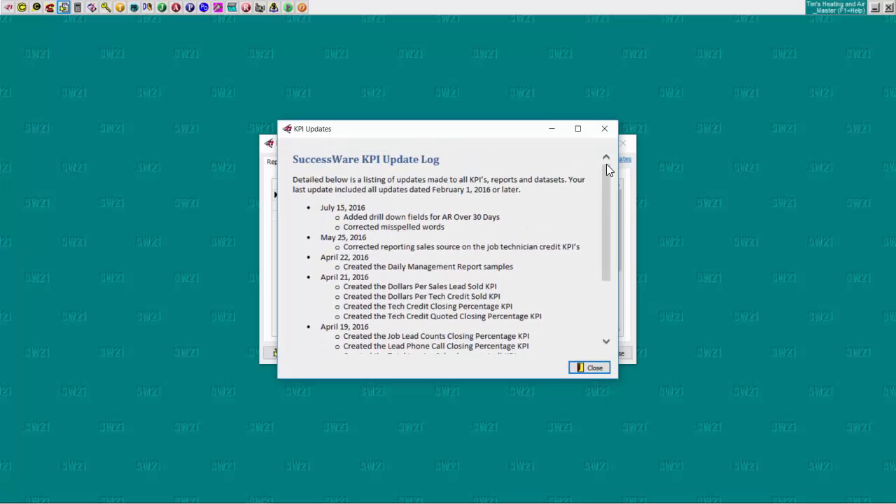
left_click(605, 131)
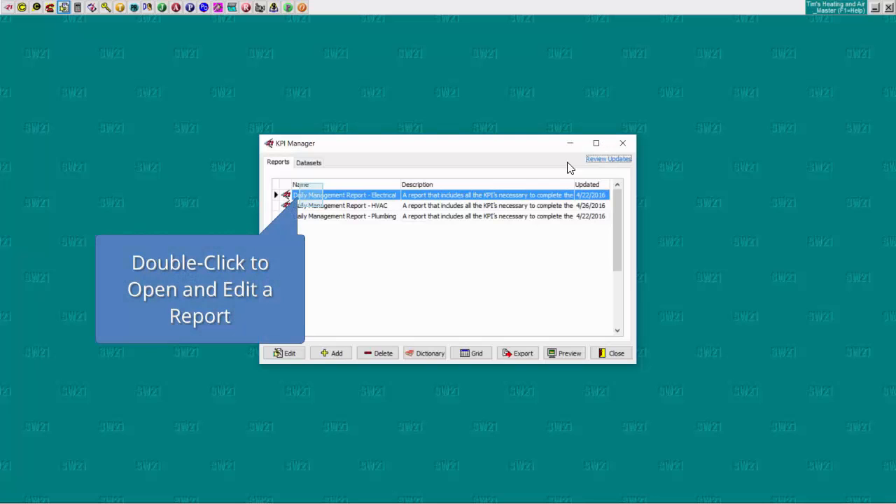
View the datasets of the Daily Management Report - Electrical and leave the report without saving
double_click(311, 199)
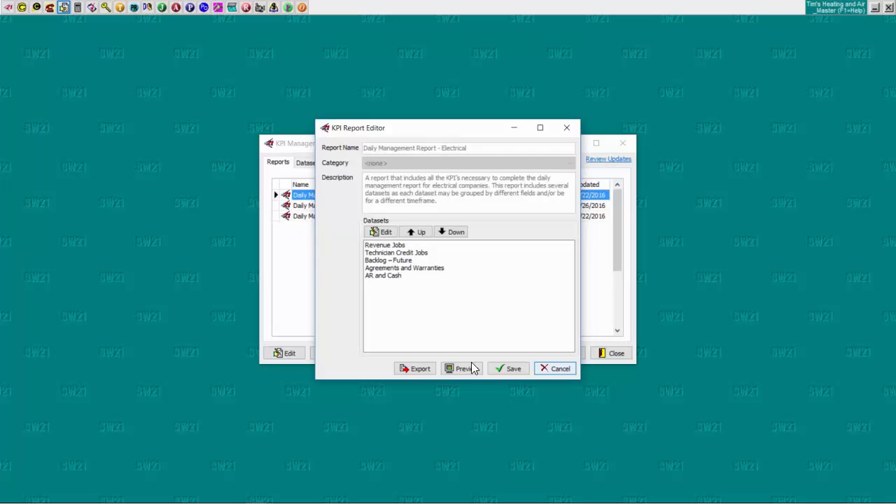
left_click(539, 370)
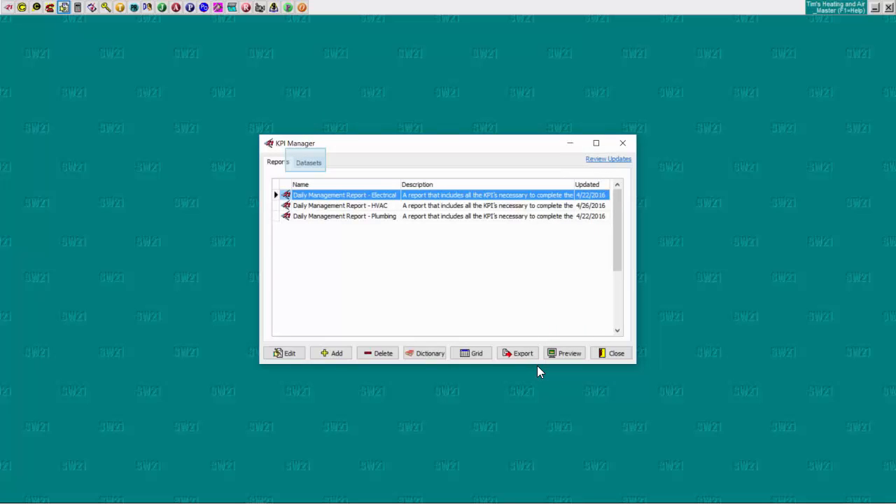
View the KPI layout of the Agreements and Warranties dataset and leave it without saving
left_click(317, 164)
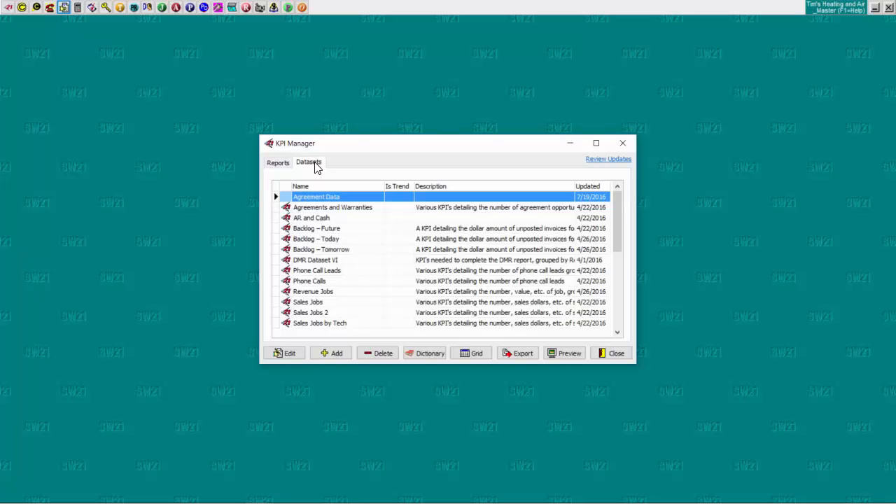
left_click(364, 208)
double_click(365, 208)
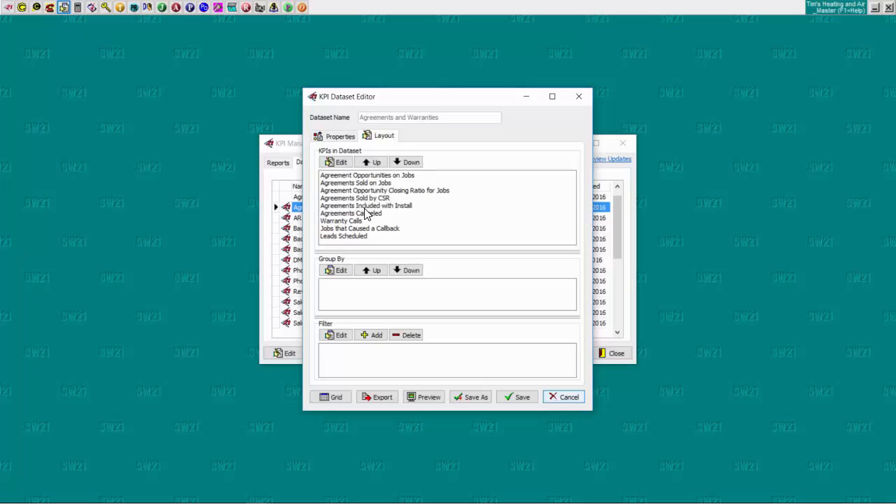
left_click(565, 398)
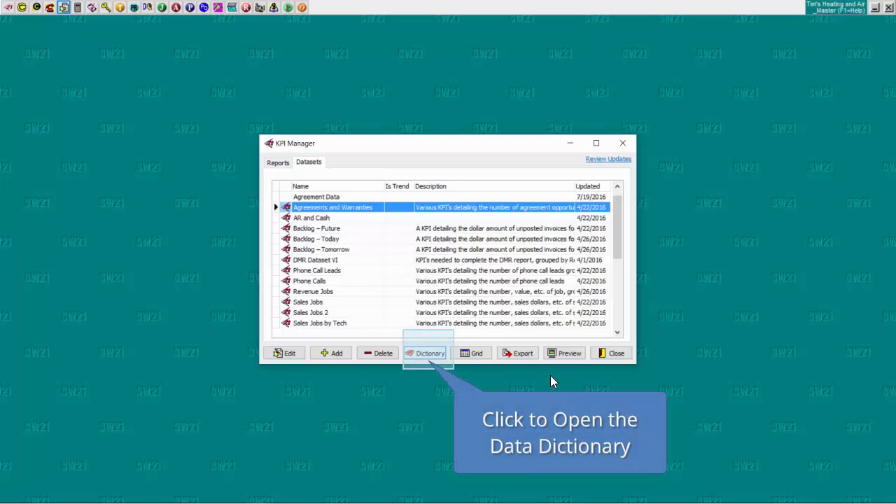
Look through the categories available in the KPI dictionary, keeping the category at ALL
left_click(441, 354)
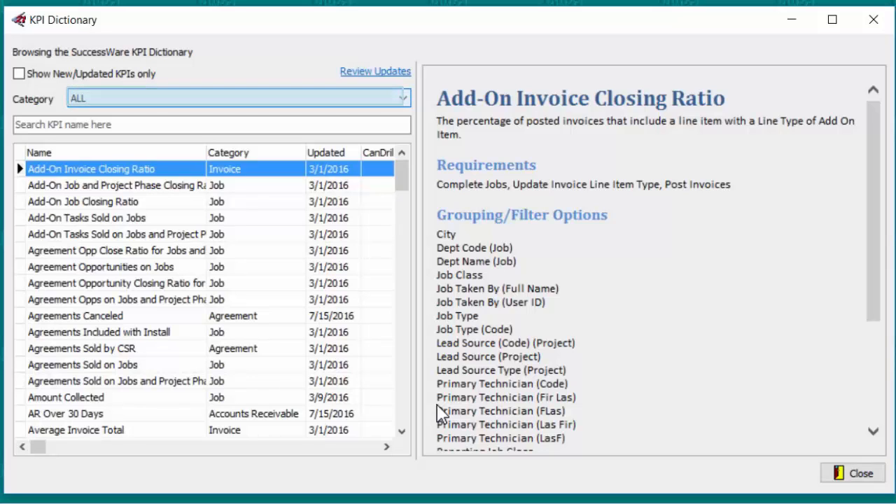
left_click(405, 98)
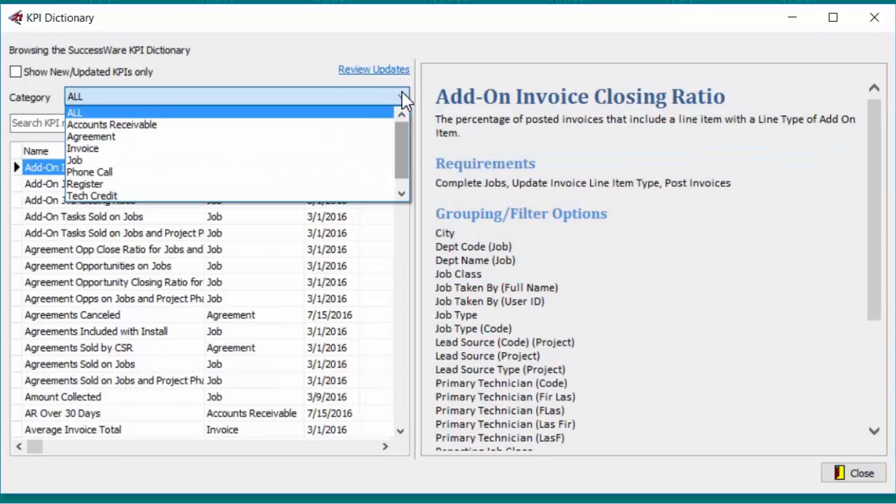
left_click_drag(401, 128, 407, 109)
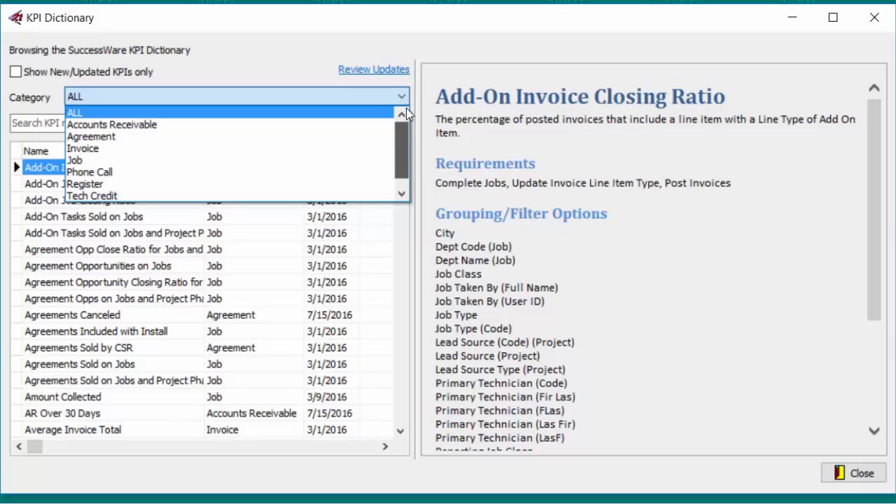
left_click_drag(407, 108, 407, 109)
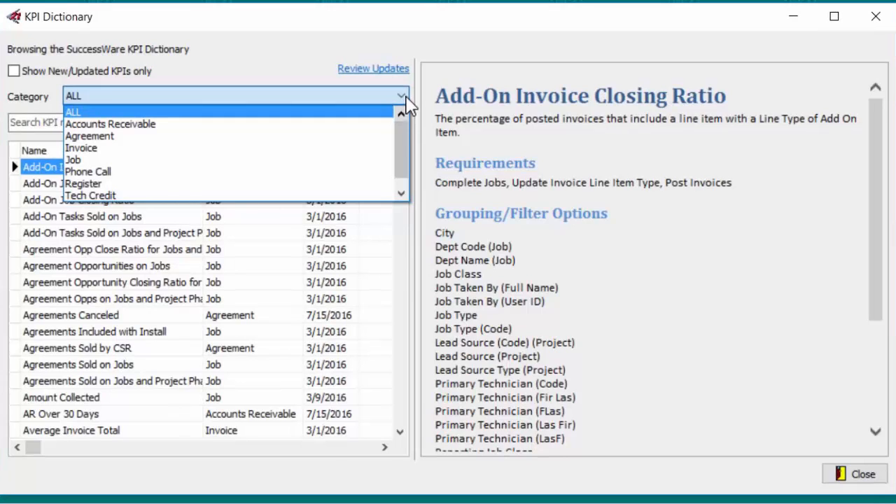
left_click(405, 97)
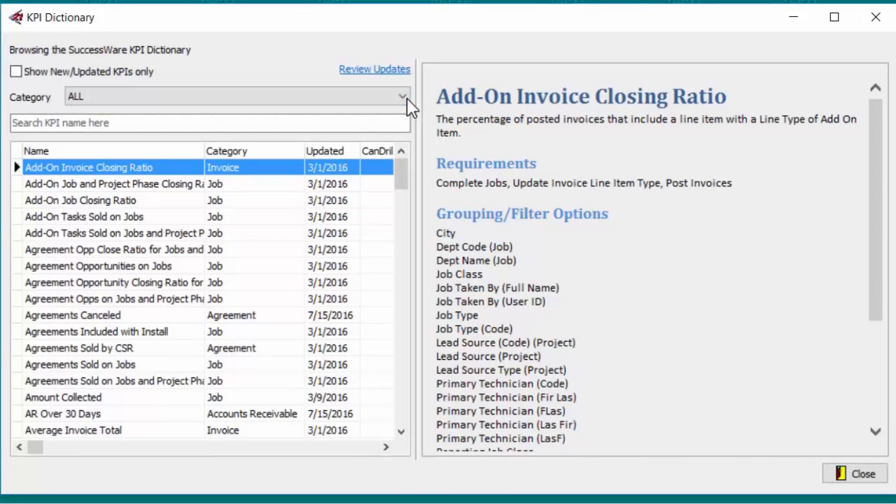
Read the dictionary definitions of Add-On Job Closing Ratio, Agreement Opportunities on Jobs and Agreement Opportunity Closing Ratio for Jobs, and close the dictionary
left_click(157, 203)
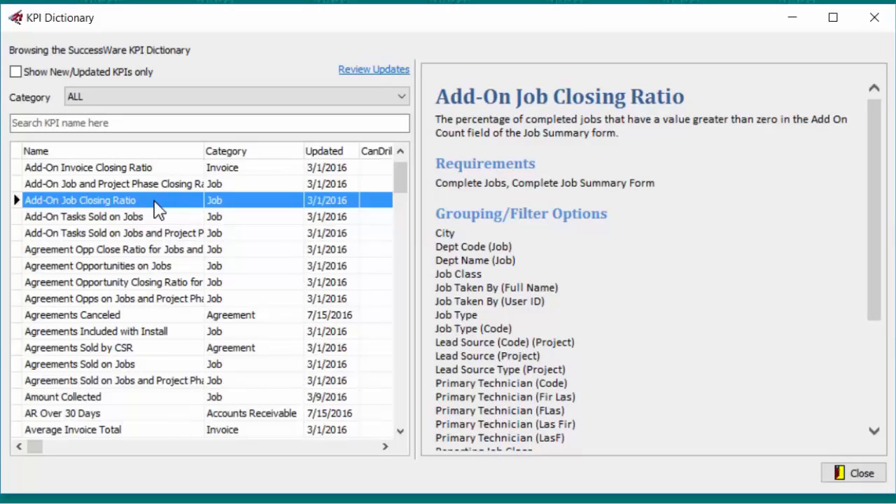
left_click_drag(878, 177, 885, 110)
left_click(173, 268)
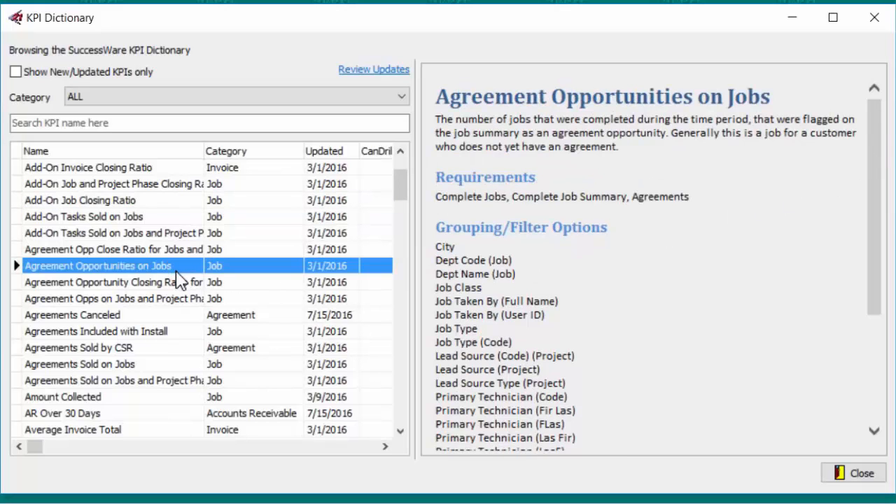
left_click(192, 286)
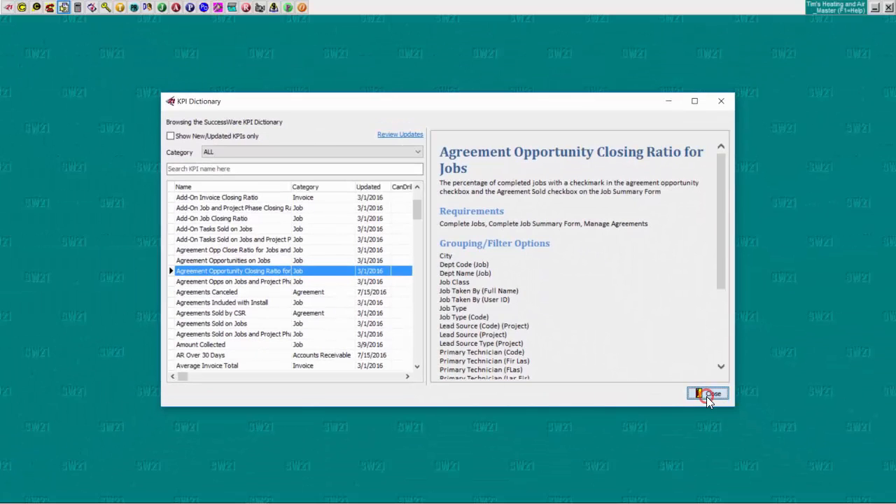
left_click(708, 396)
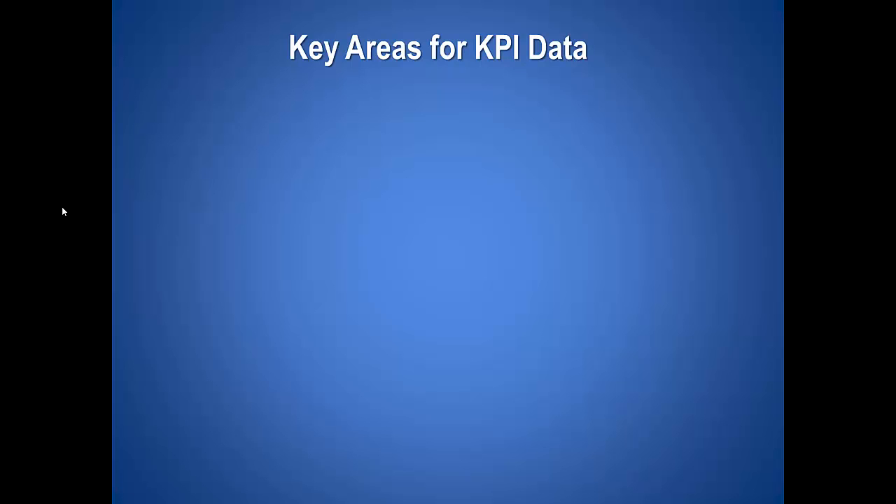
key("Right")
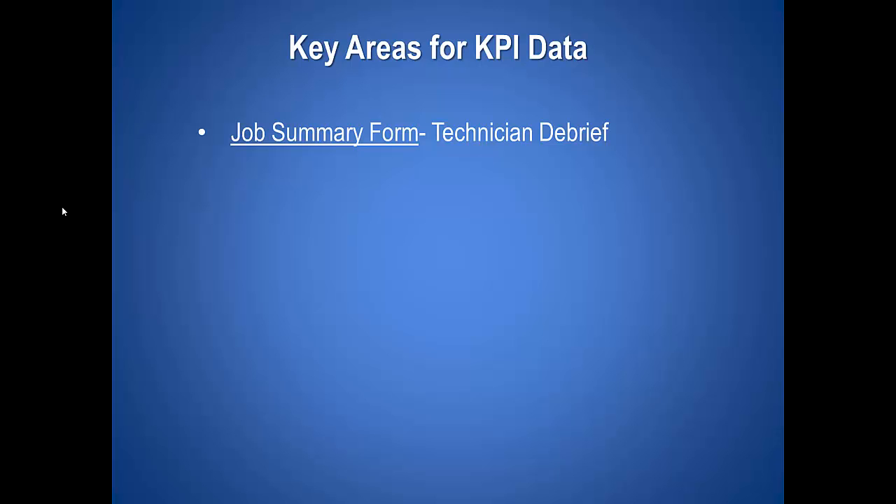
key("Right")
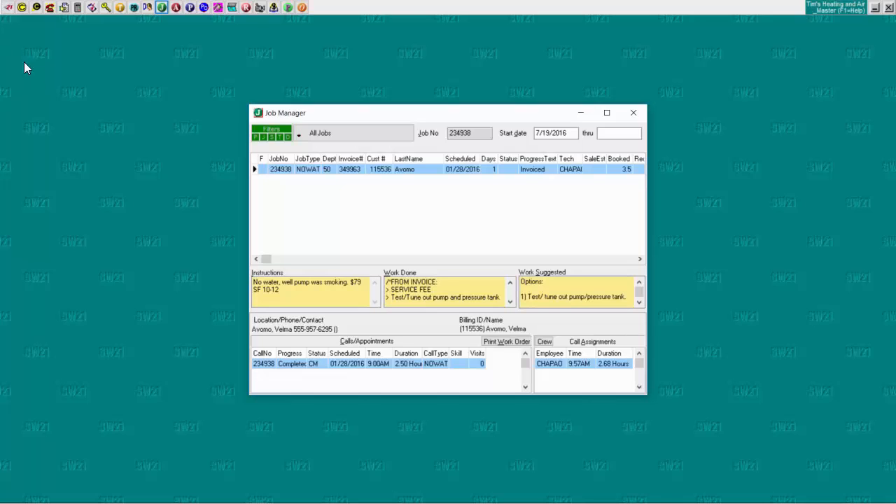
Review the job information, invoice information and opportunities in the listed job's Job Summary, and close it
right_click(411, 174)
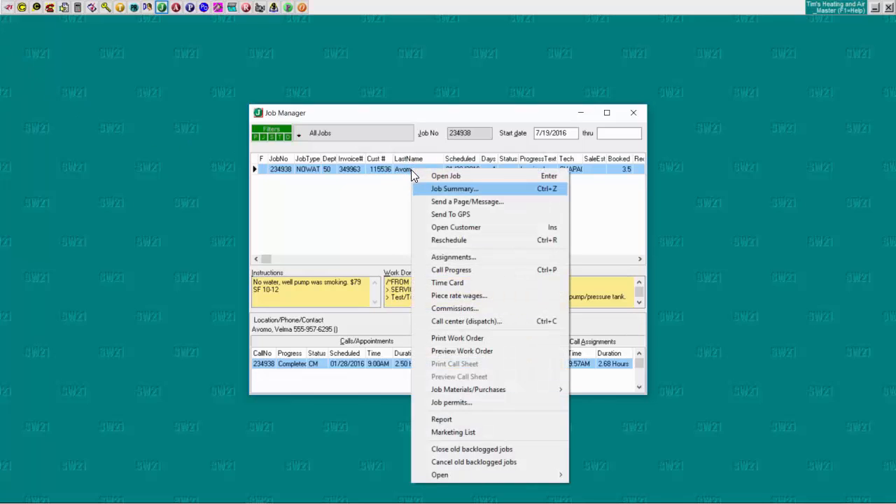
left_click(453, 189)
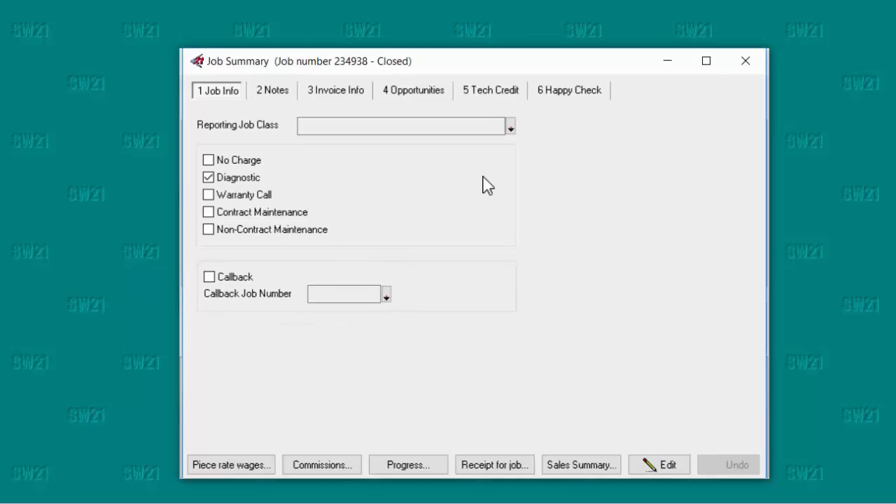
left_click(318, 87)
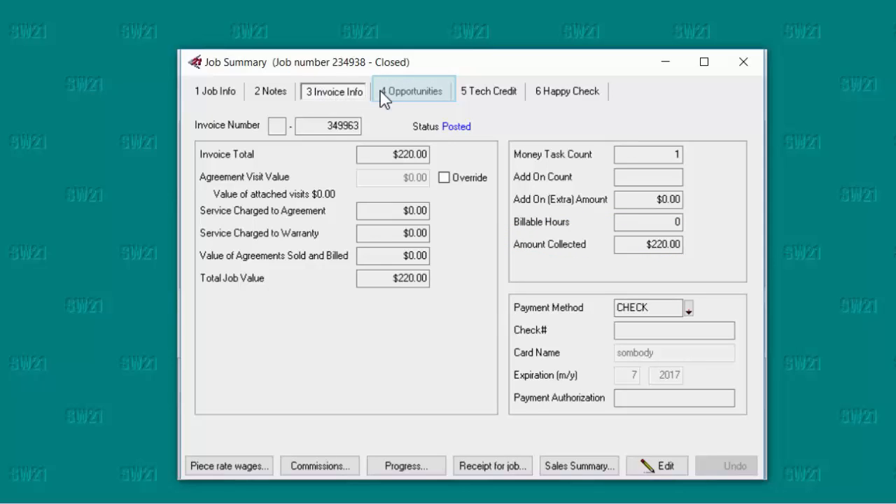
left_click(426, 96)
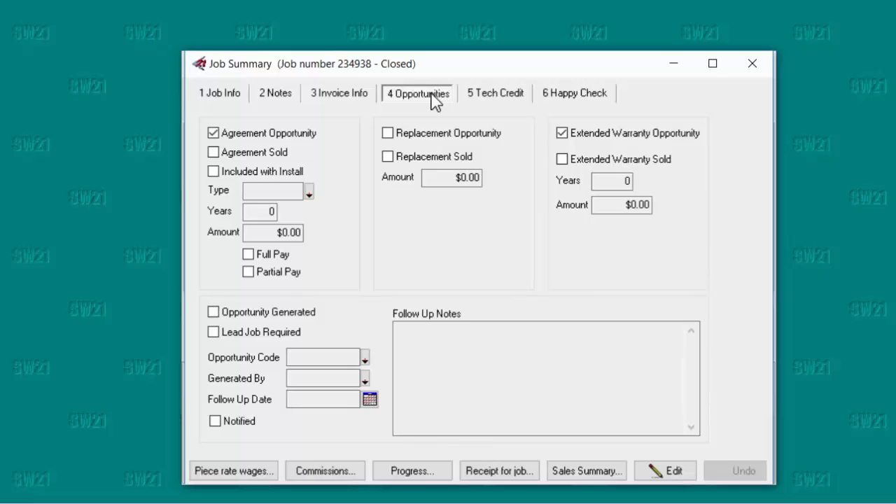
left_click(749, 64)
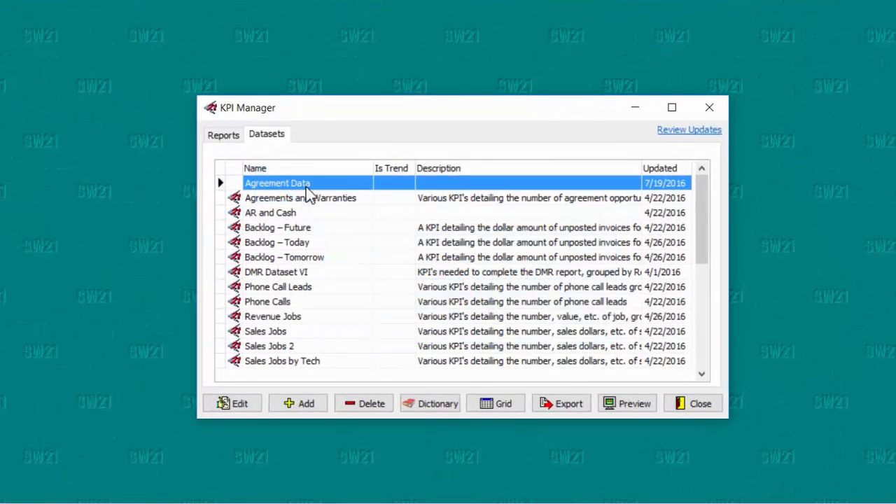
Open the Agreement Data dataset for editing and set its timeframe to Year To Date
double_click(274, 184)
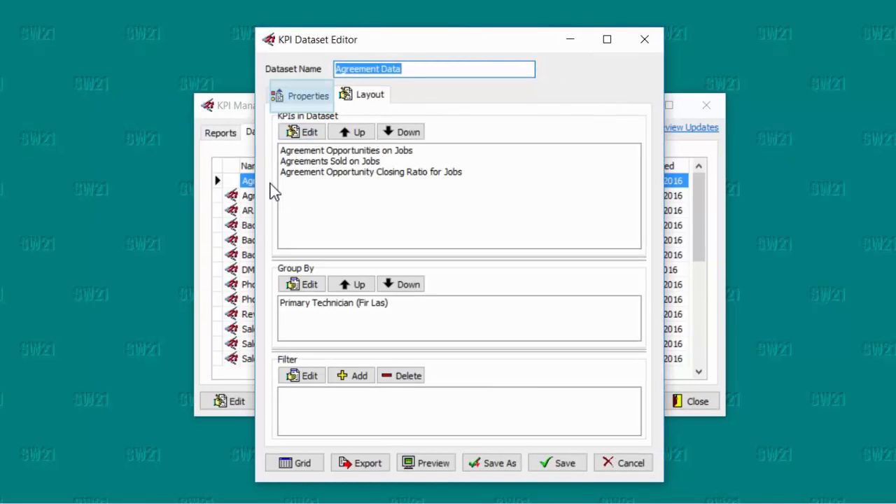
left_click(310, 96)
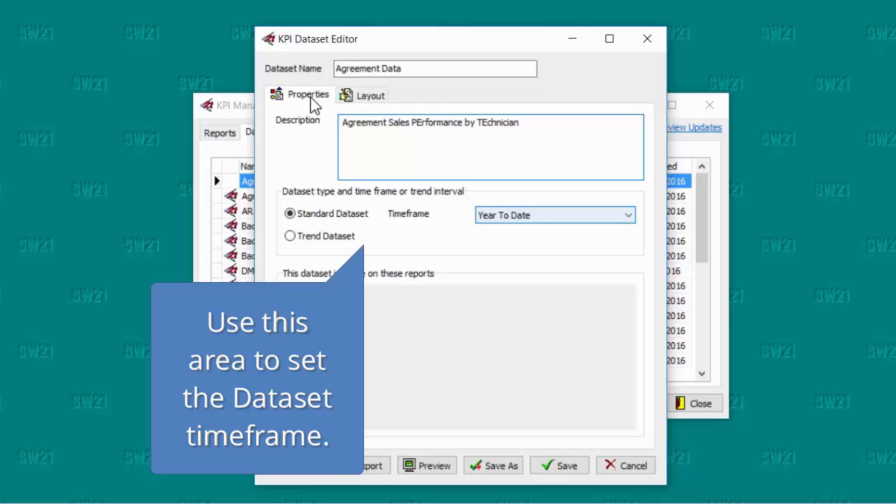
left_click(628, 214)
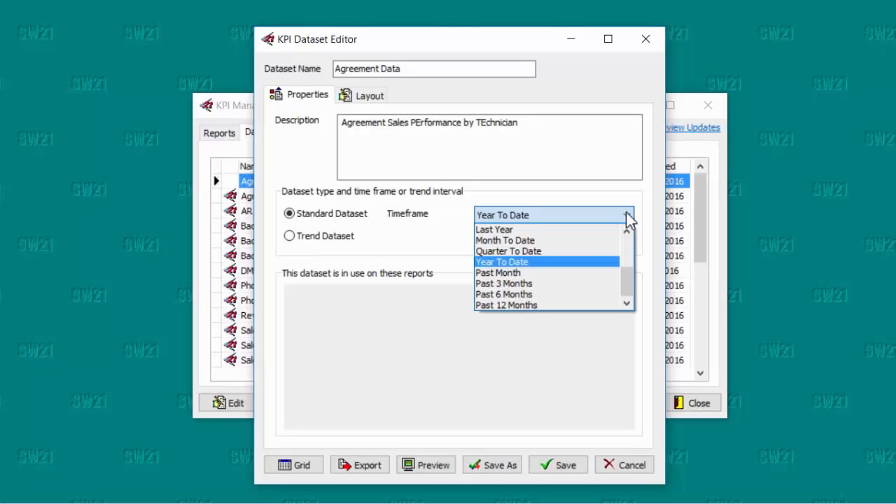
left_click(576, 264)
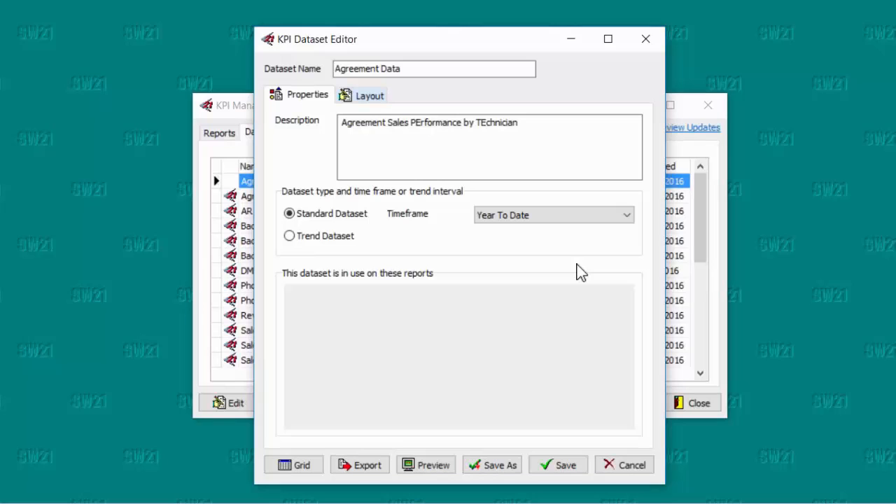
Examine the KPIs selected for the Agreement Data dataset, including the definition of Agreement Opportunities on Jobs, and accept the selection
left_click(370, 97)
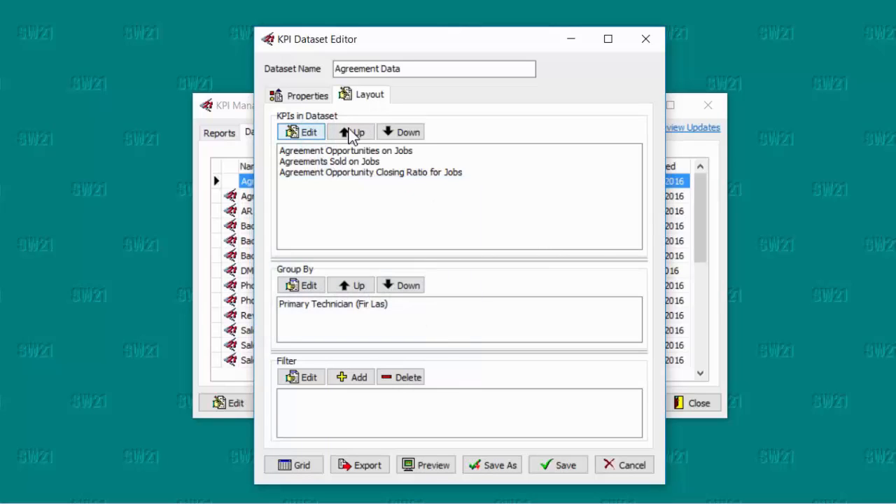
left_click(316, 133)
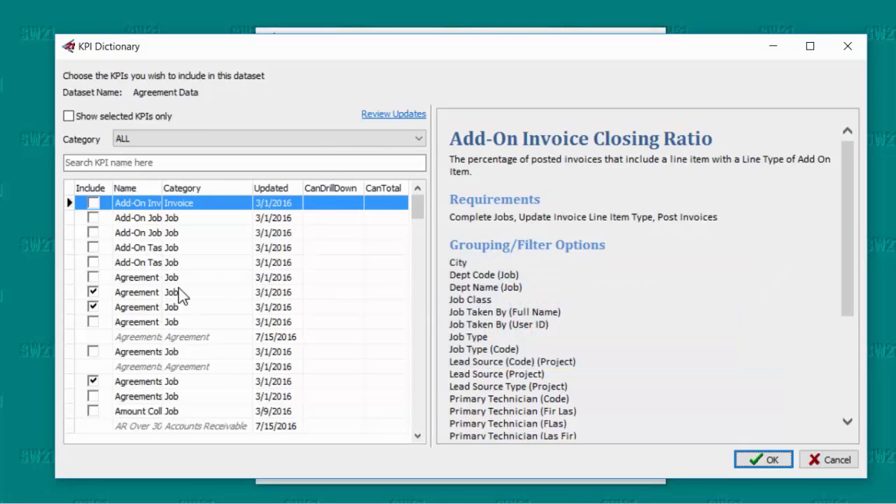
left_click(129, 293)
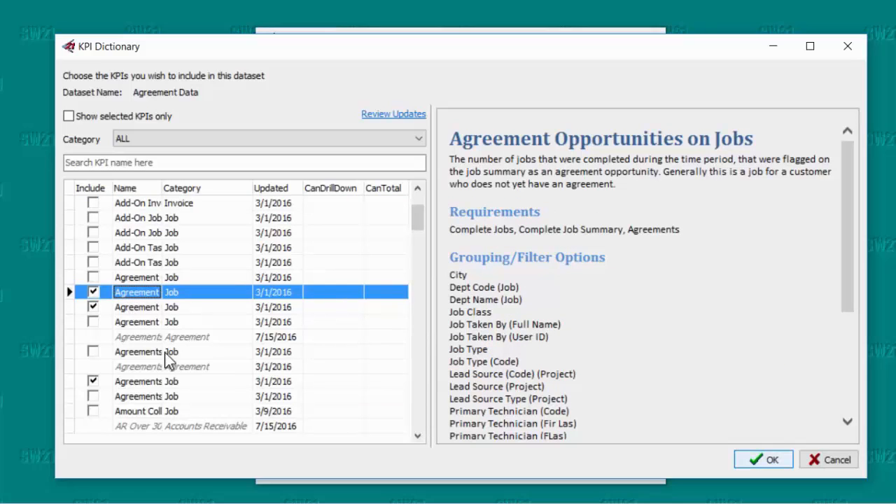
left_click(770, 465)
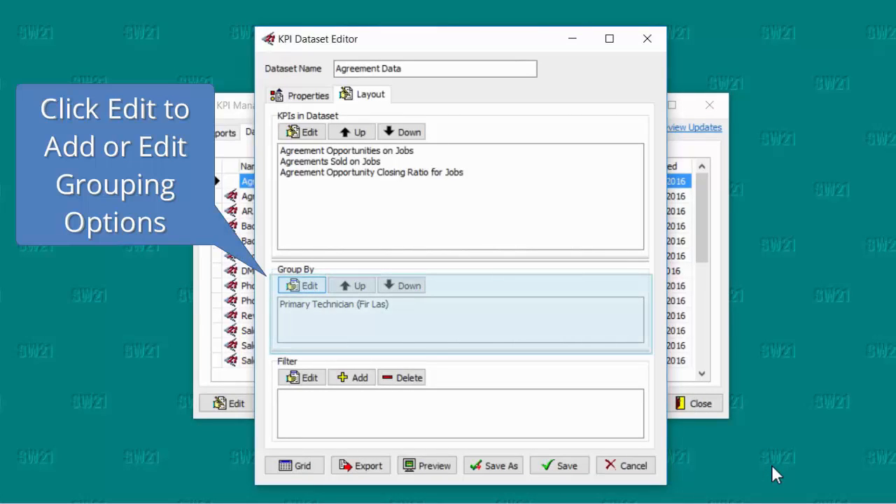
Examine the grouping fields offered for the Agreement Data dataset and accept Primary Technician (Fir Las) as the grouping
left_click(309, 281)
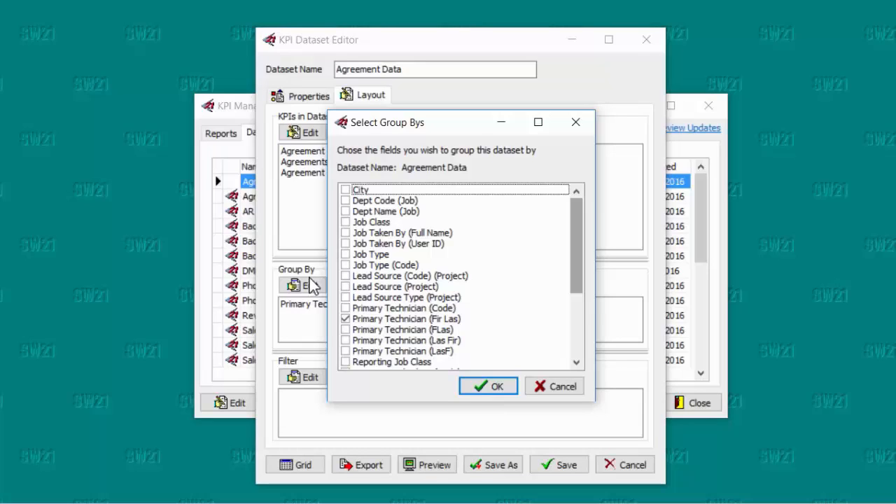
left_click_drag(577, 207, 578, 226)
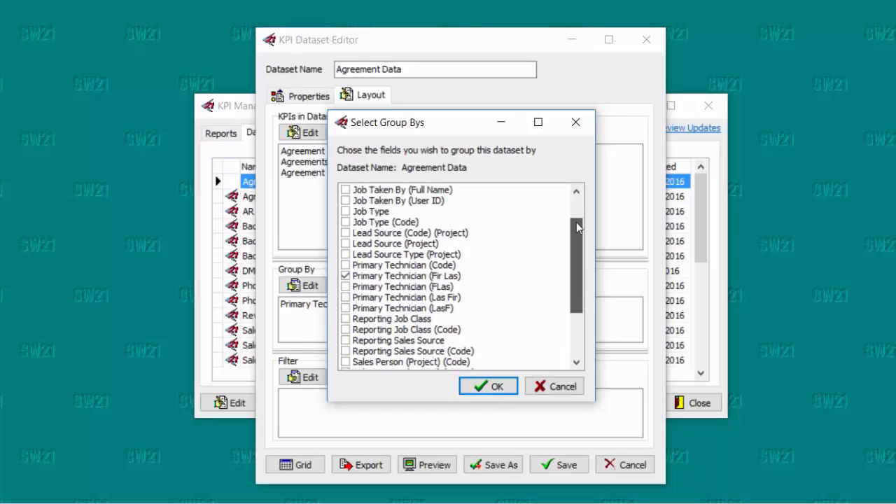
left_click_drag(576, 222, 577, 221)
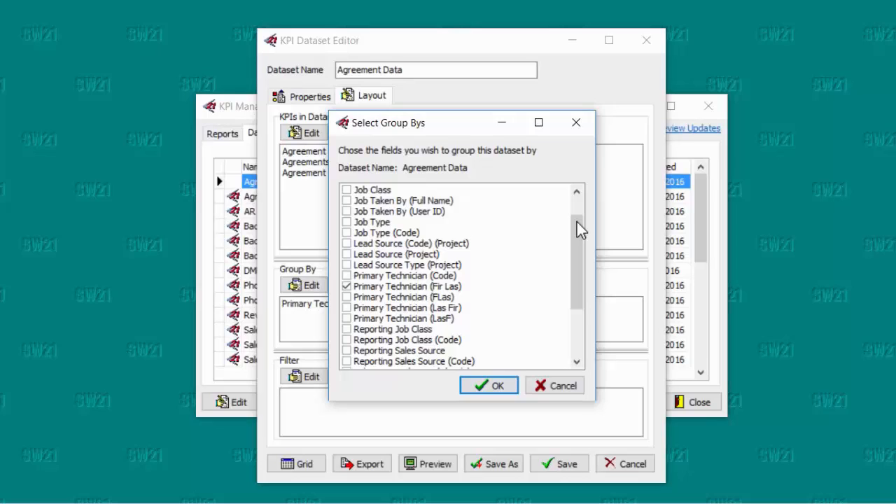
left_click(376, 288)
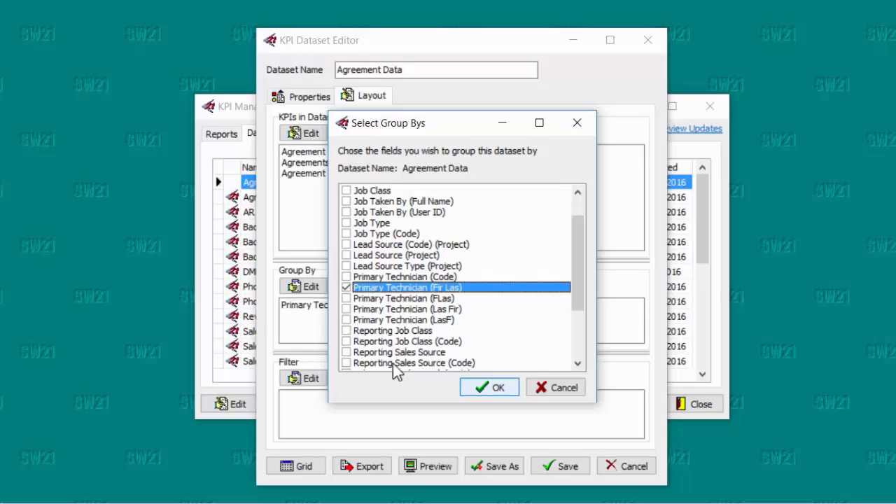
left_click(478, 391)
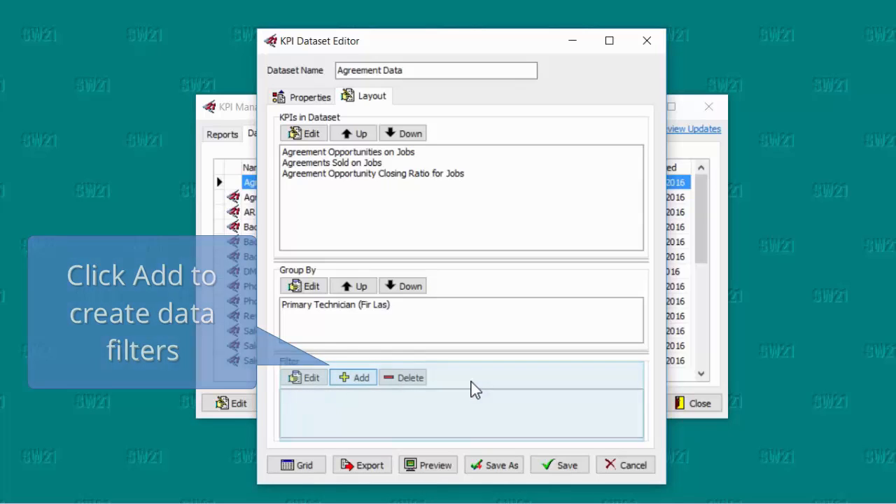
Review the Job Class values offered for filtering the Agreement Data dataset, and cancel the new filter
left_click(343, 376)
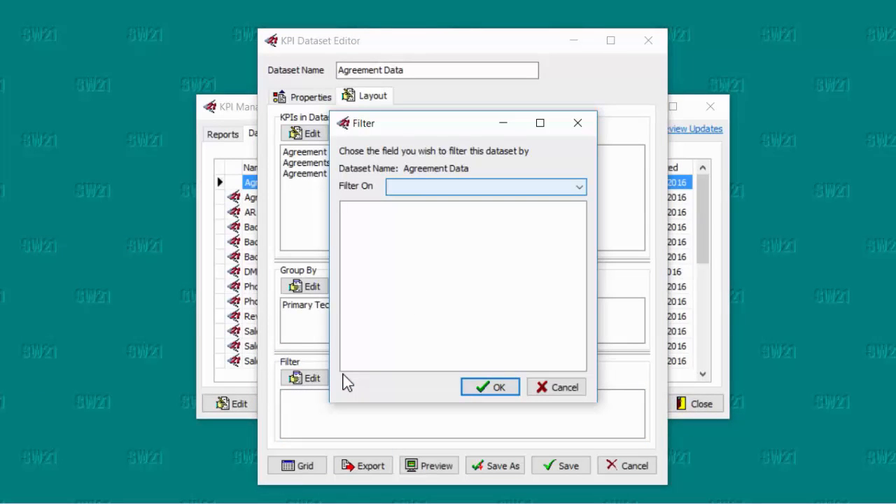
left_click(581, 189)
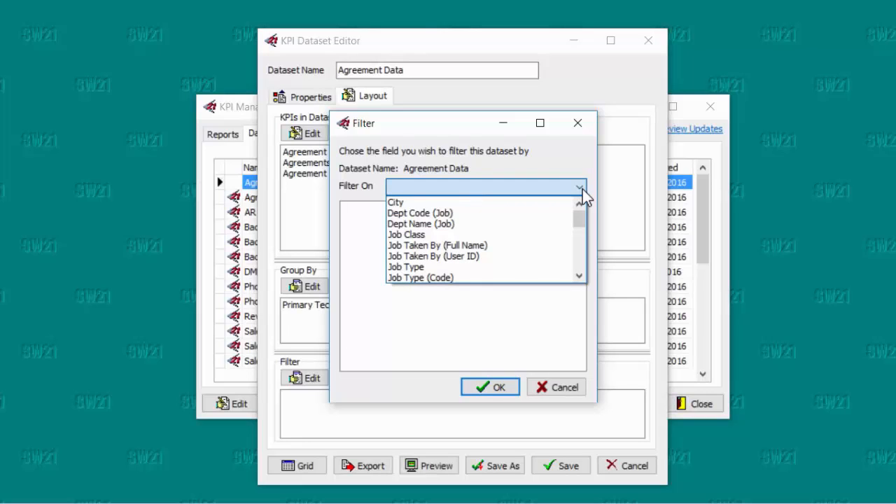
key("j")
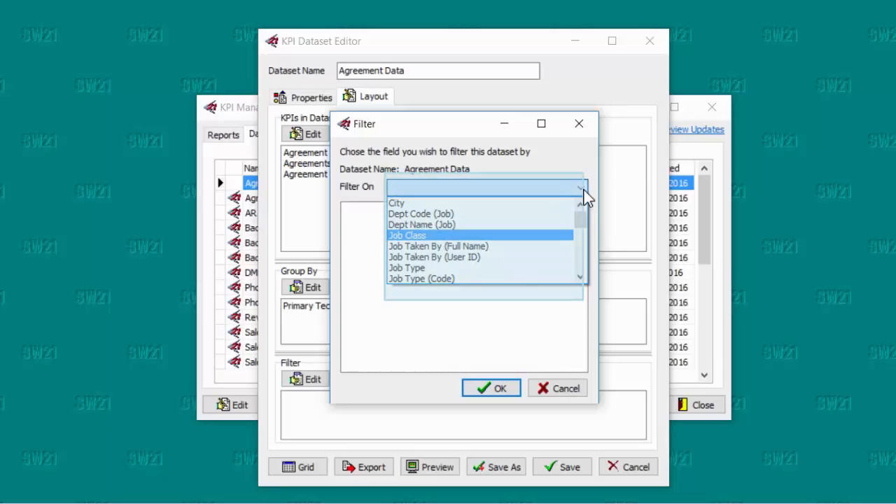
left_click(560, 237)
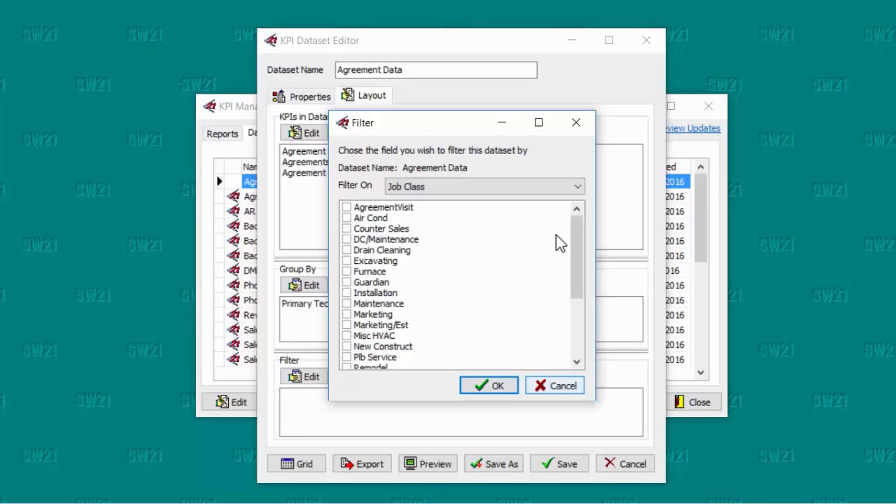
left_click(566, 387)
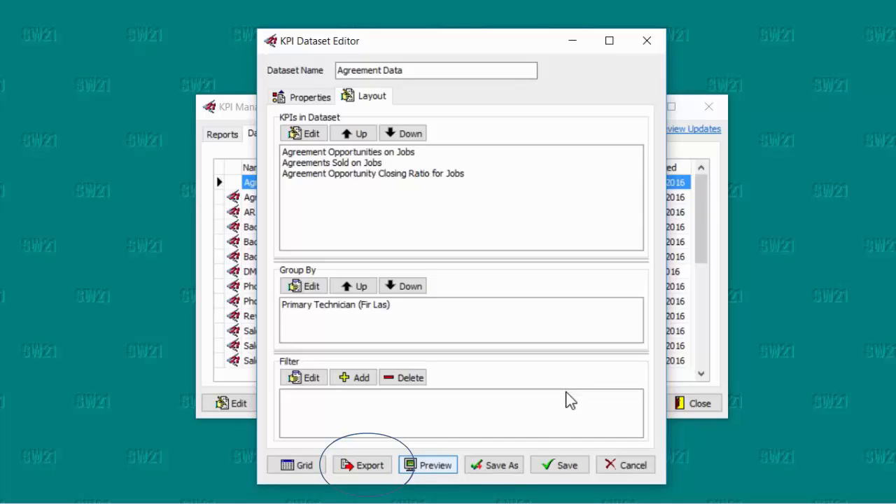
Preview the Agreement Data report for the report date 7/20/2016, and close the preview
left_click(446, 467)
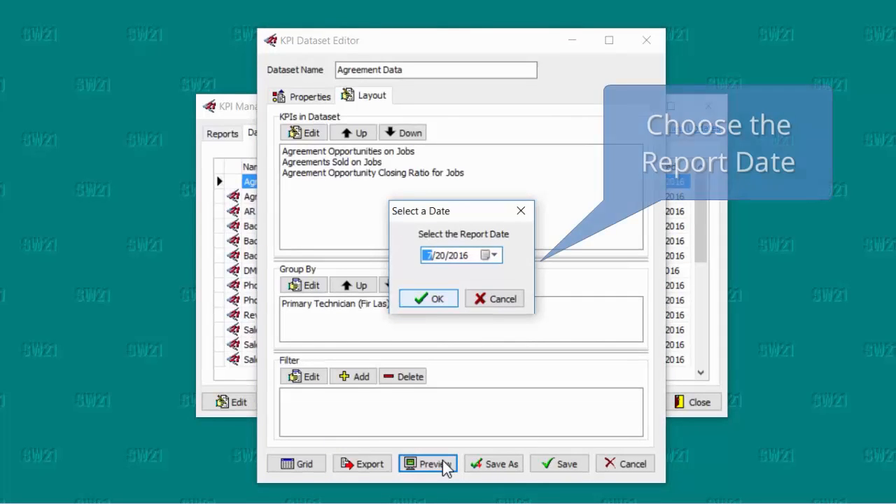
left_click(441, 298)
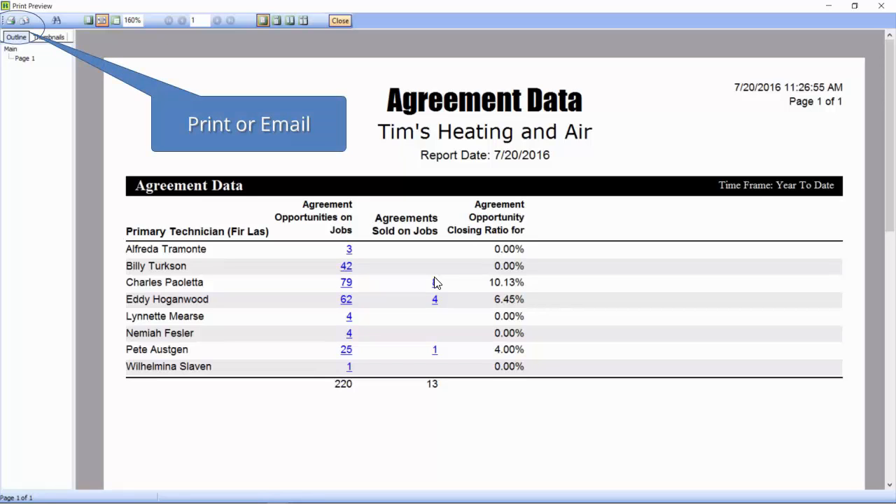
left_click(342, 21)
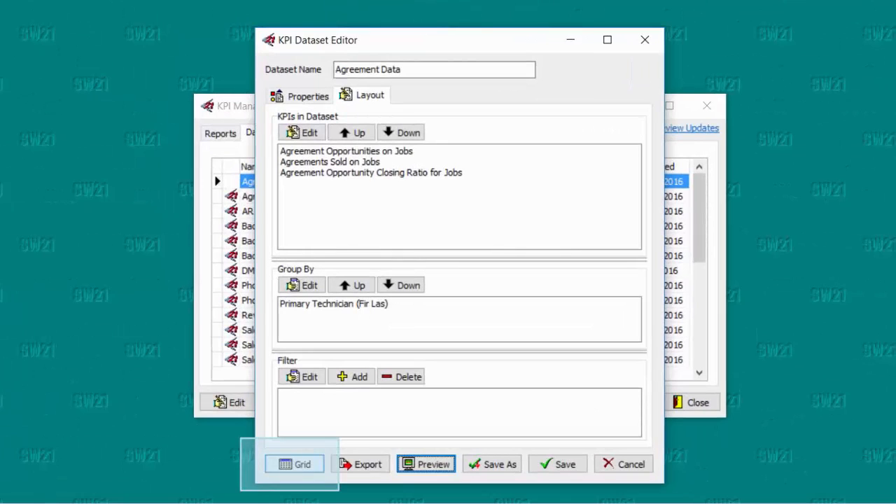
Show the Agreement Data dataset as a grid for 7/20/2016 and export it to the Desktop as the Excel file Agreement Data.xls
left_click(306, 465)
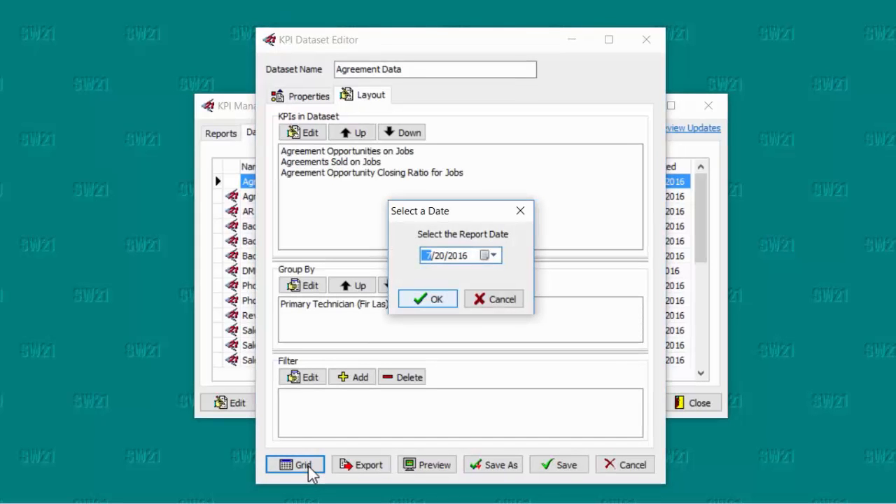
left_click(455, 292)
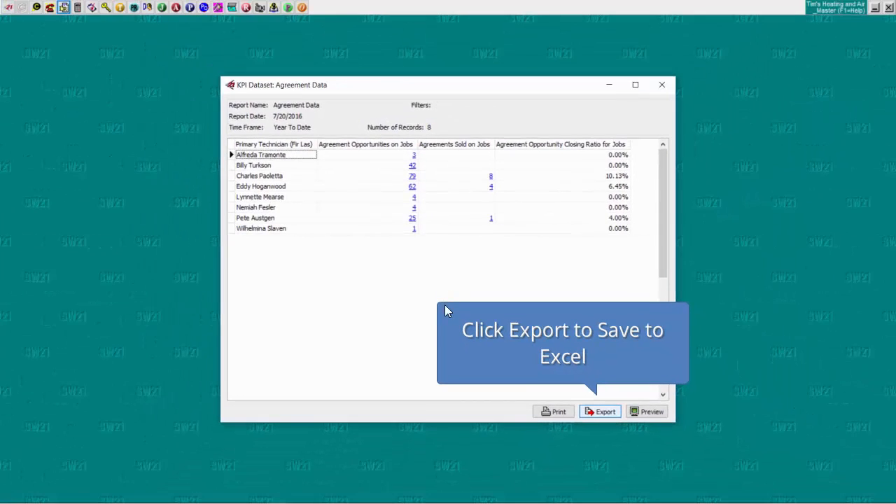
left_click(603, 412)
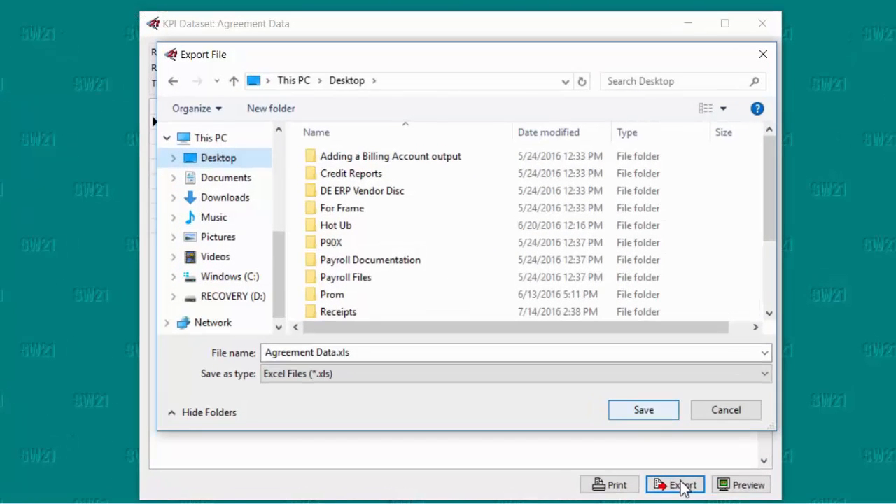
left_click(645, 408)
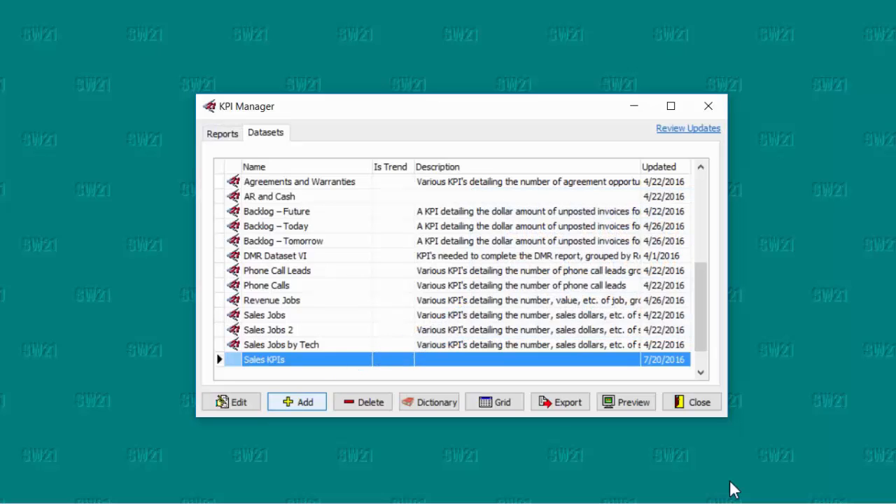
Add a trend dataset named Total Service Revenue by Month with the description "Total Service REvenue month to month"
left_click(295, 402)
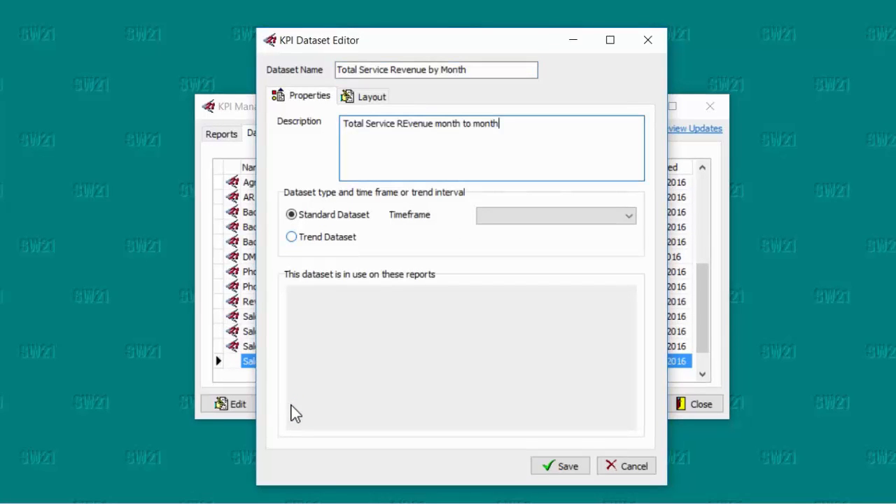
key("Tab")
key("space")
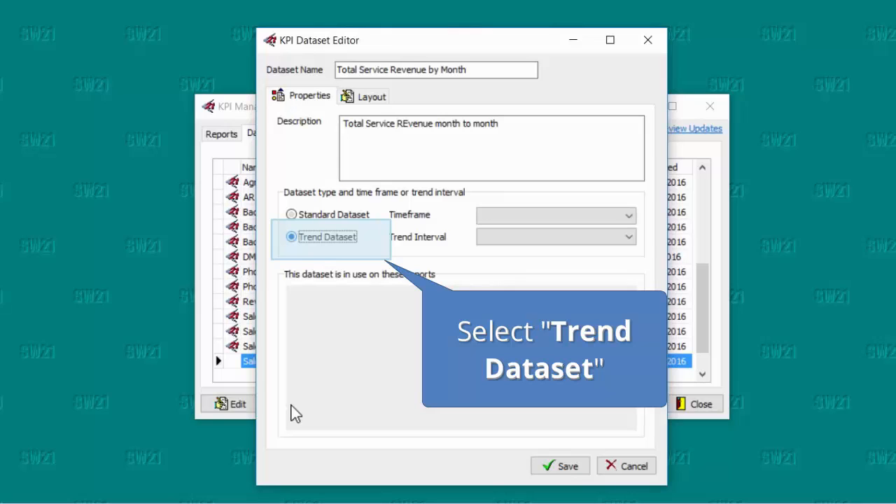
left_click(293, 238)
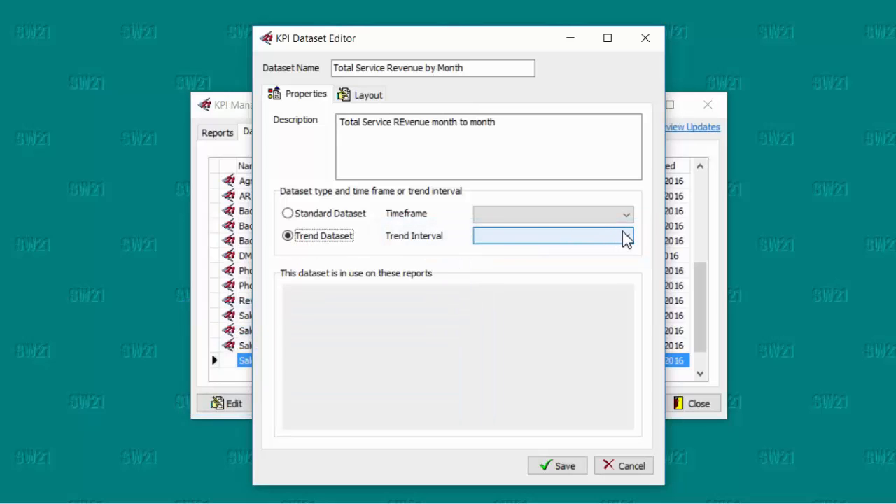
Set the new dataset's trend interval to Monthly and its timeframe to Year To Date
left_click(625, 237)
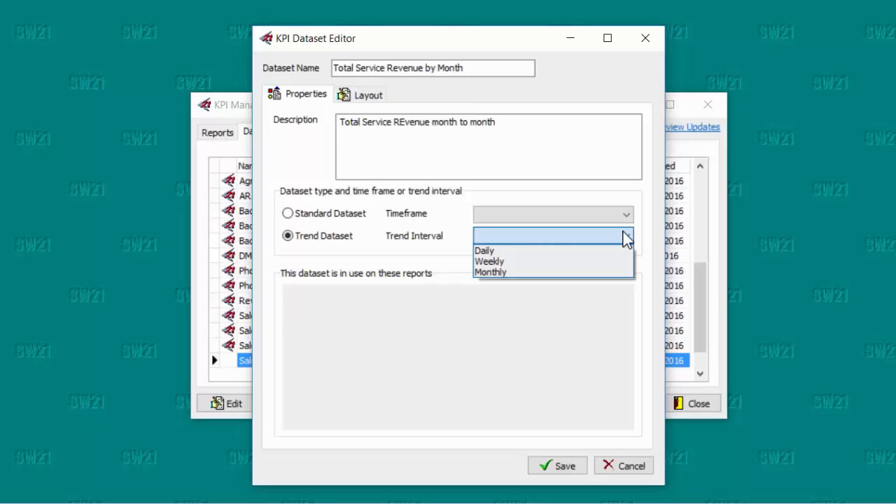
left_click(613, 271)
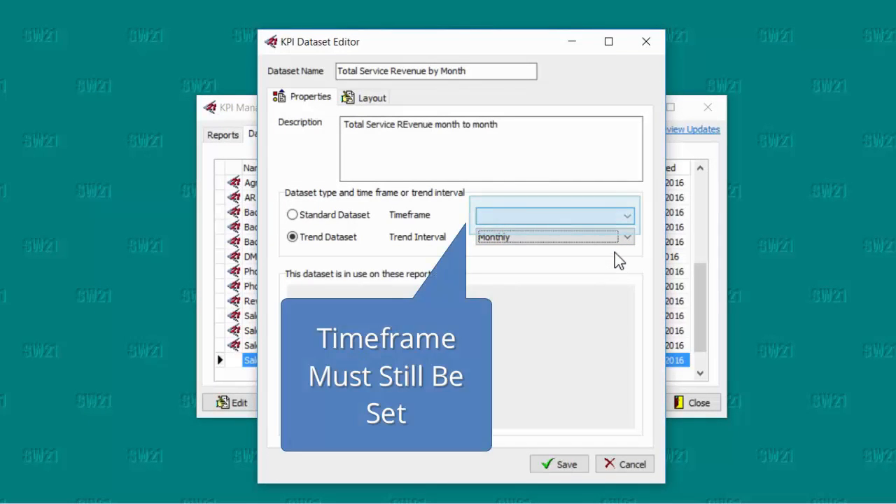
left_click(622, 215)
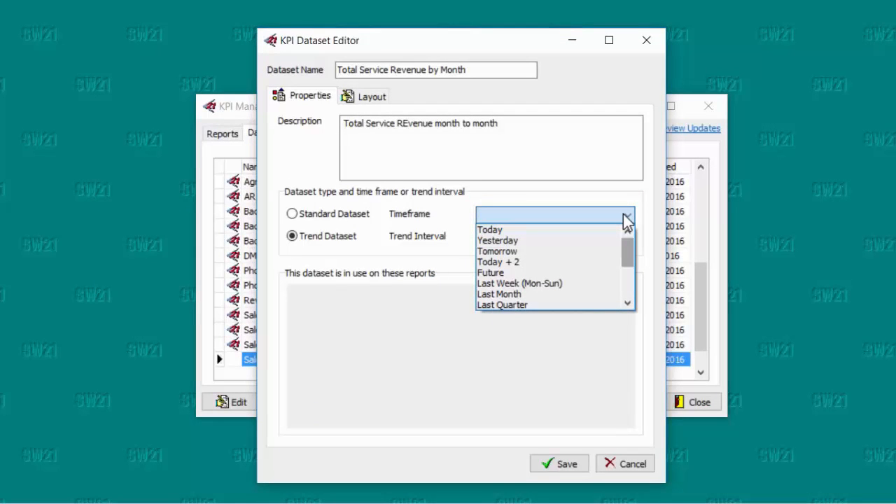
left_click_drag(631, 248, 635, 292)
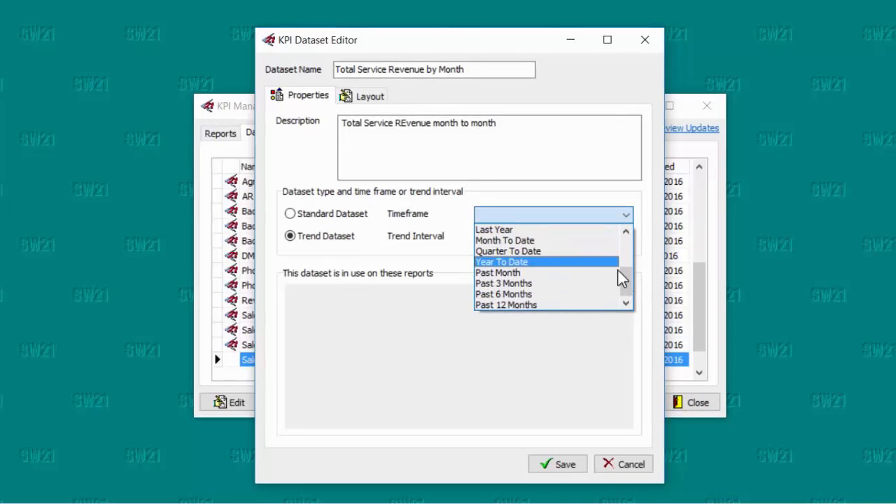
left_click(561, 262)
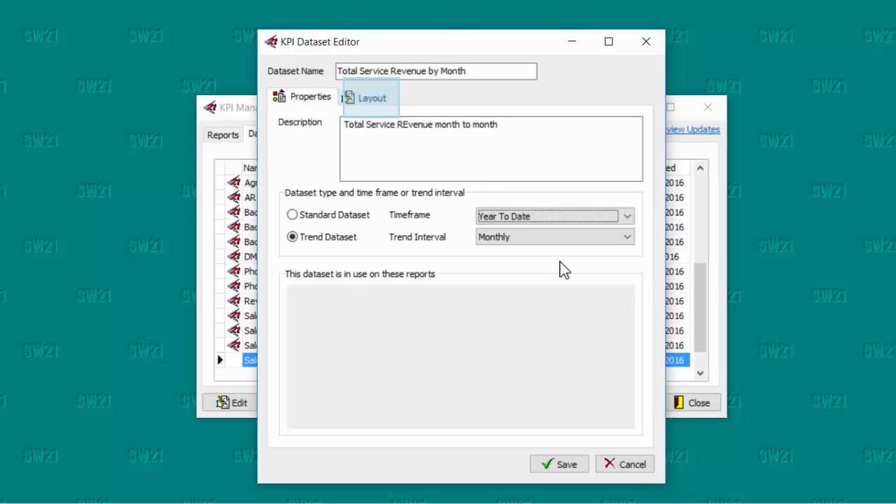
Include the Total Value of Jobs KPI from the Job category in the Total Service Revenue by Month dataset
left_click(368, 98)
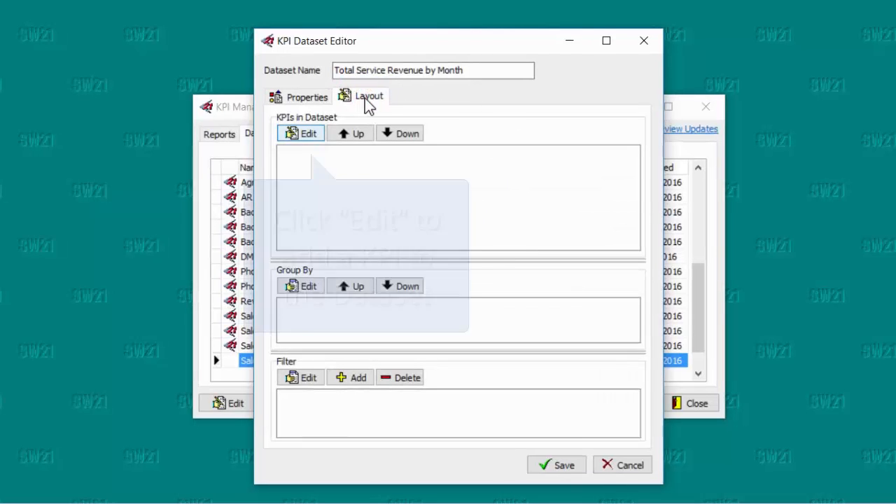
left_click(309, 135)
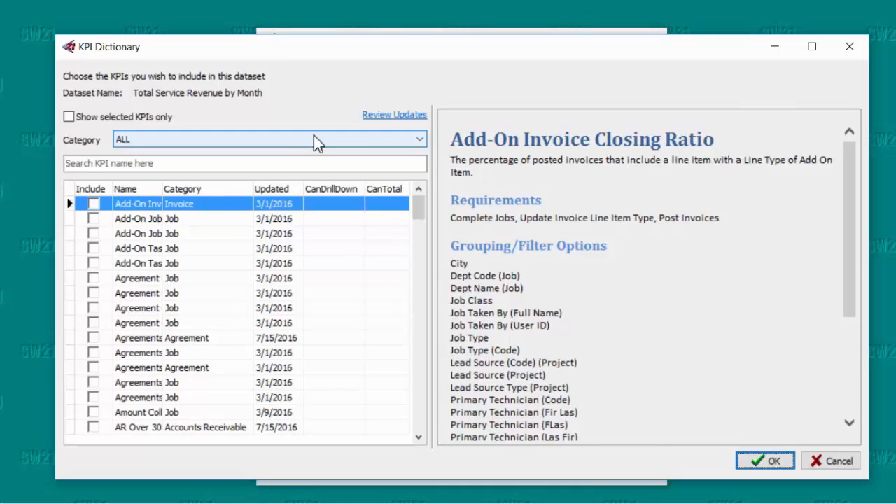
left_click(419, 138)
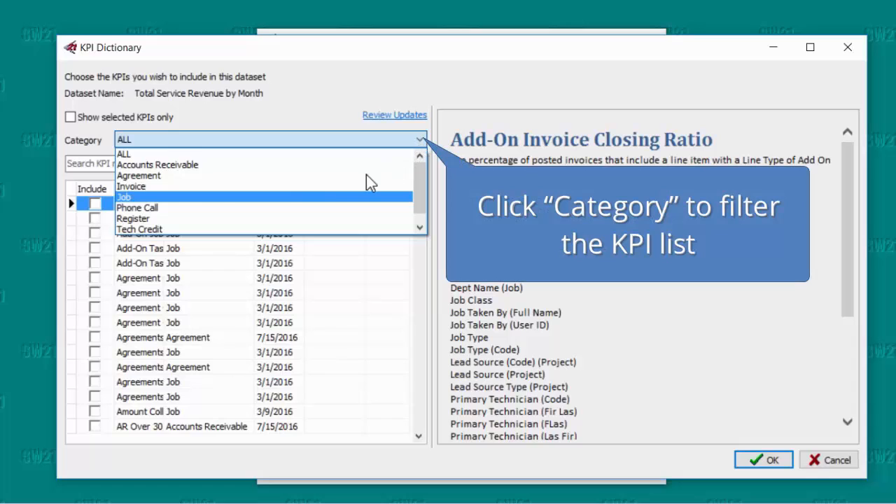
left_click(204, 195)
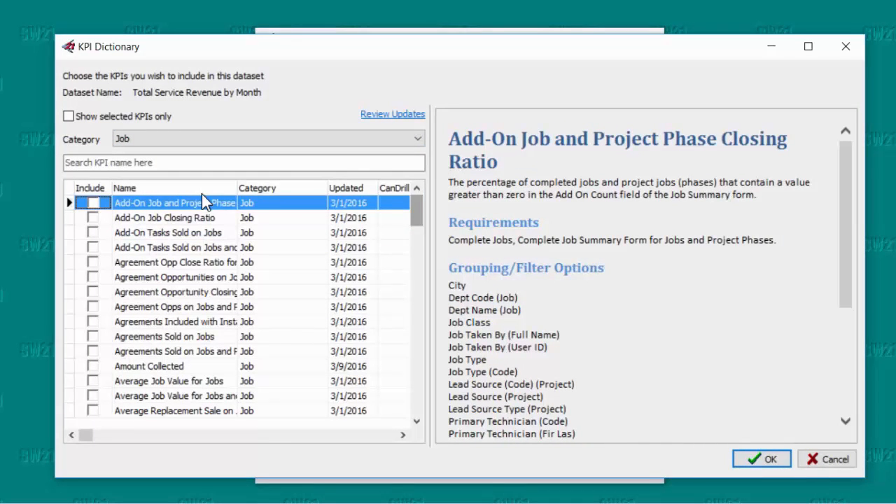
left_click_drag(414, 209, 416, 393)
left_click(390, 383)
left_click(92, 381)
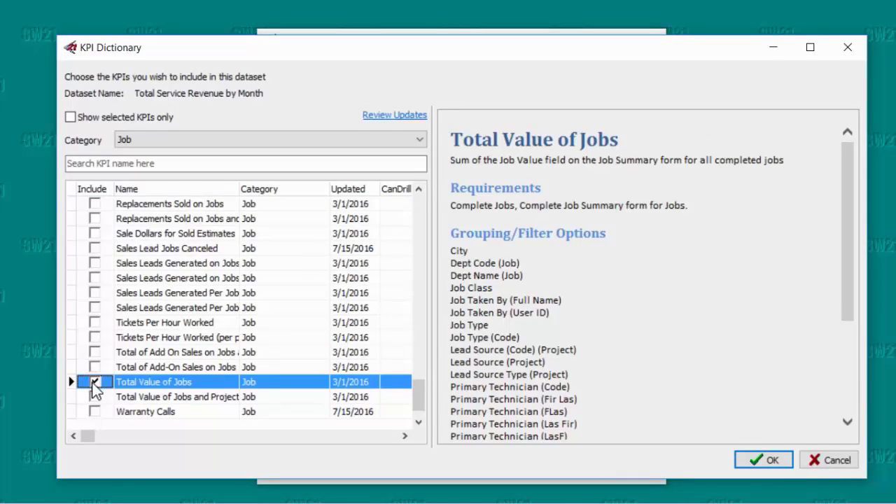
left_click(771, 466)
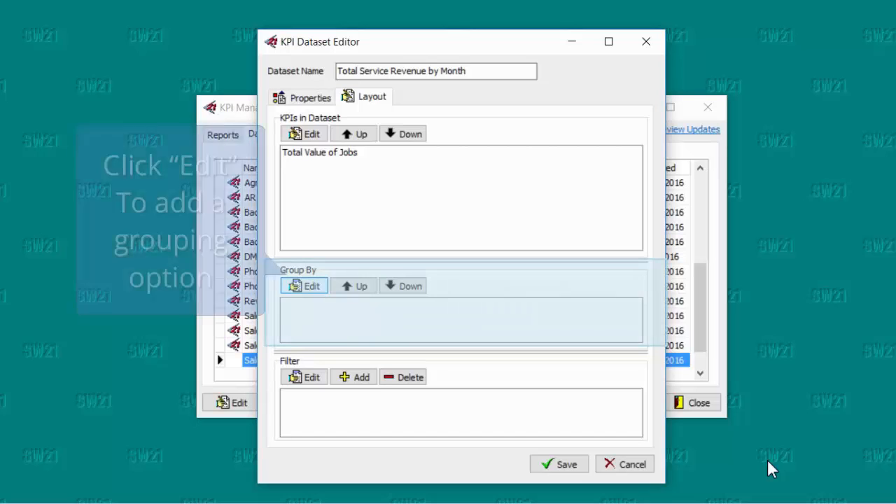
Group the Total Service Revenue by Month dataset by Job Class
left_click(317, 288)
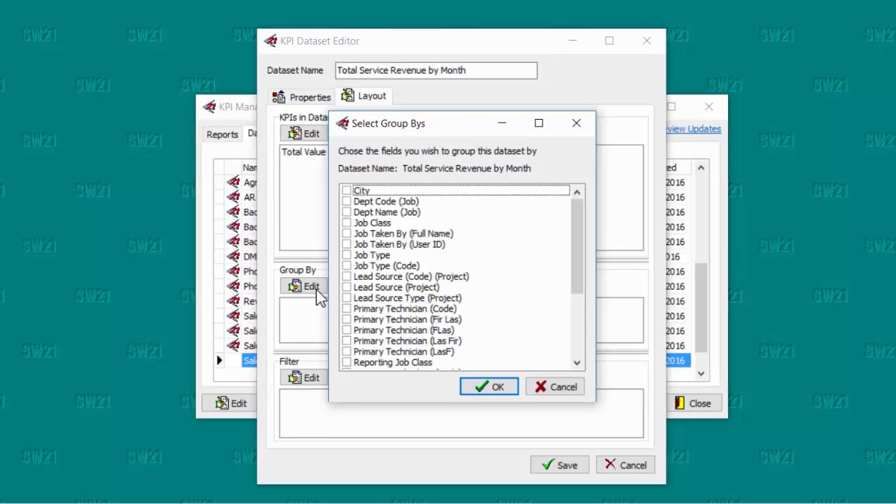
left_click(347, 223)
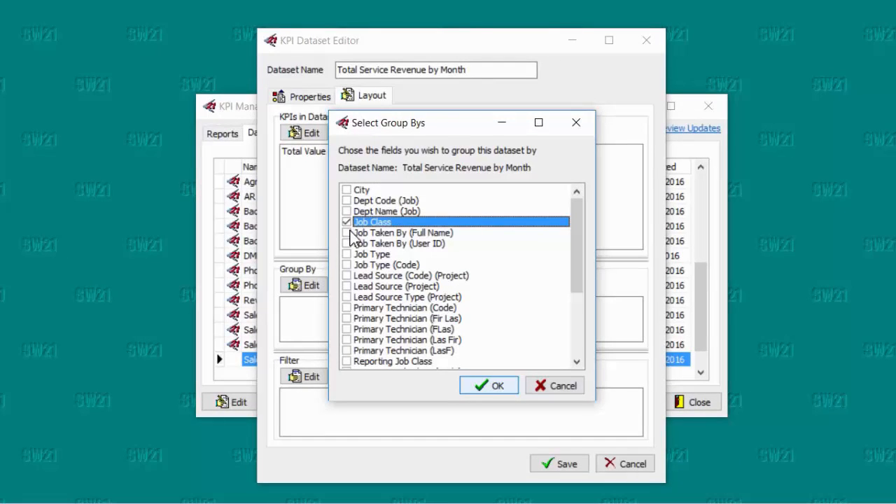
left_click(475, 385)
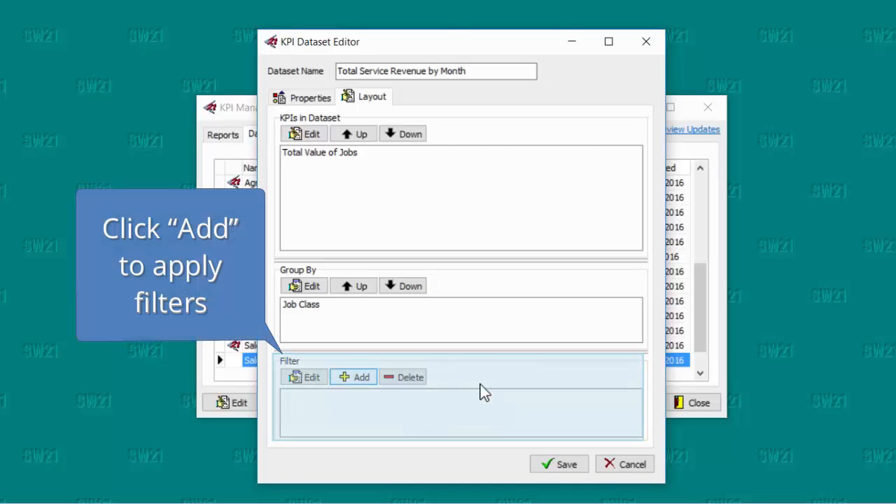
Add a filter on the Job Class field to the Total Service Revenue by Month dataset
left_click(352, 378)
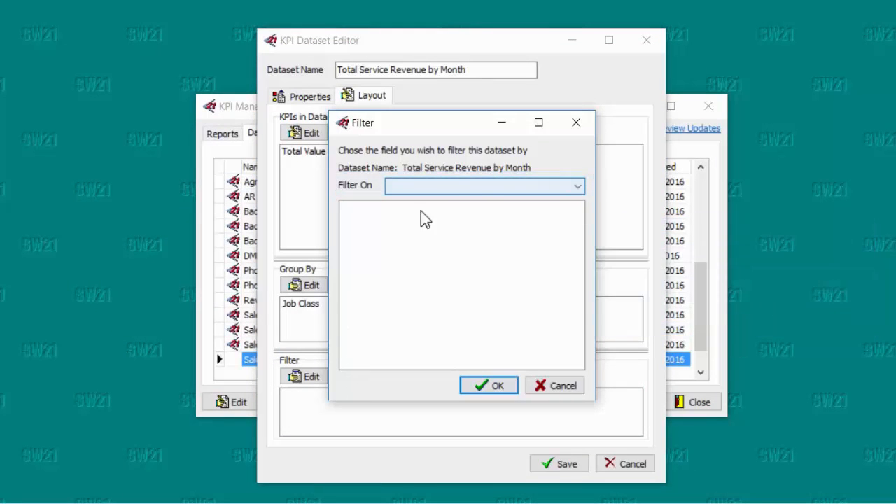
left_click(575, 187)
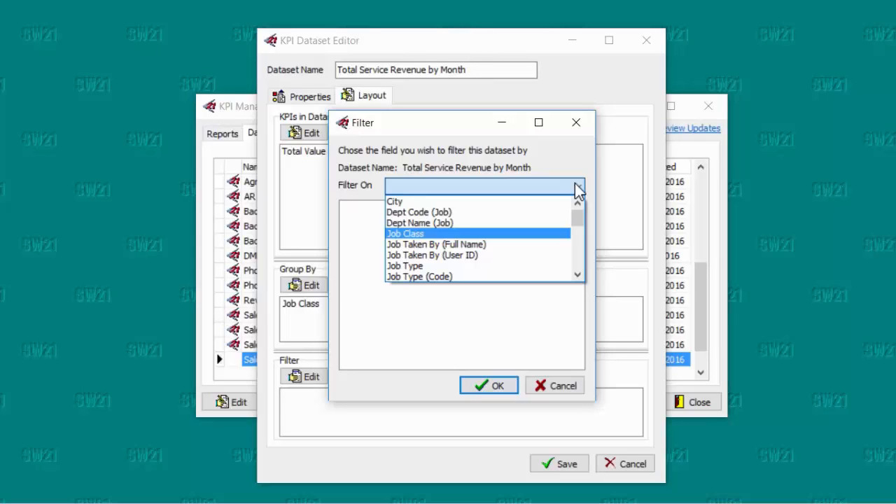
left_click(465, 233)
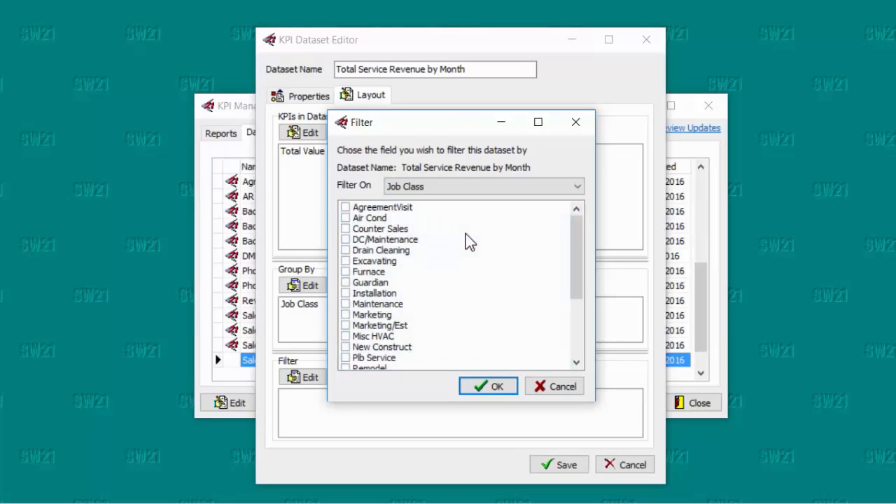
Limit the filter to Air Cond, Drain Cleaning, Furnace, Plb Service, Septic Service and Well Service, and save the dataset
left_click(347, 251)
scroll(358, 247, "down", 1)
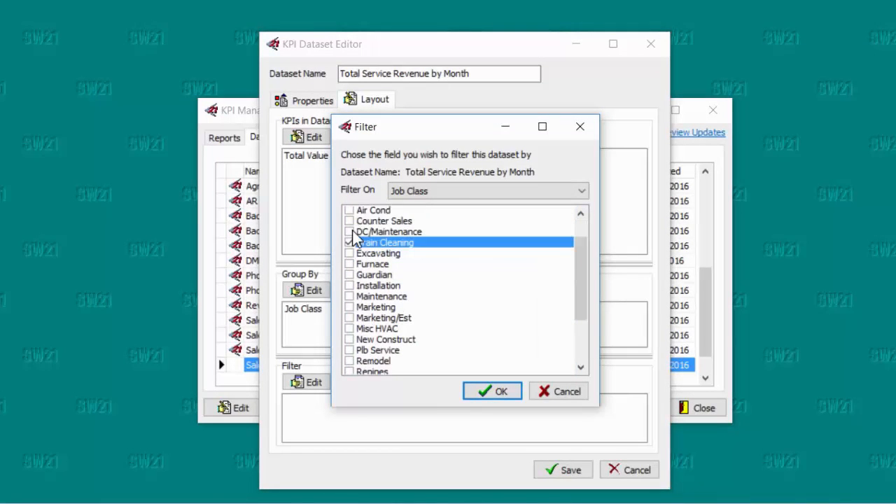
left_click(347, 240)
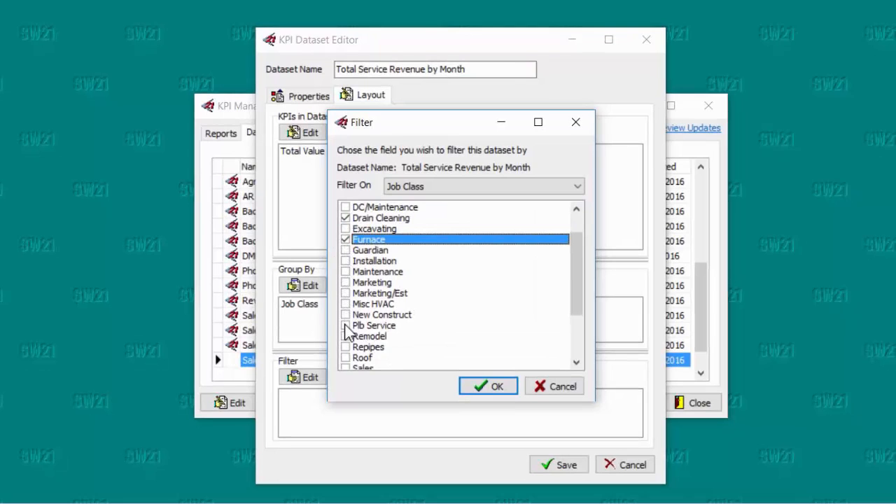
left_click(345, 326)
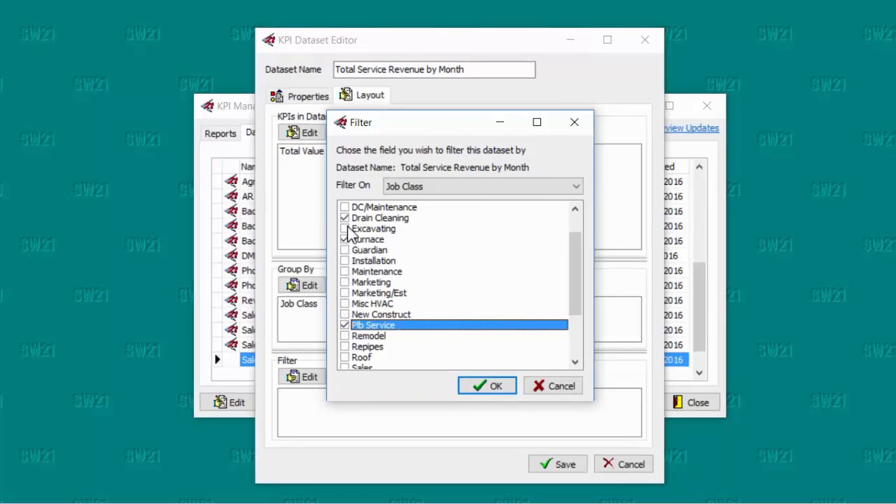
scroll(350, 236, "down", 2)
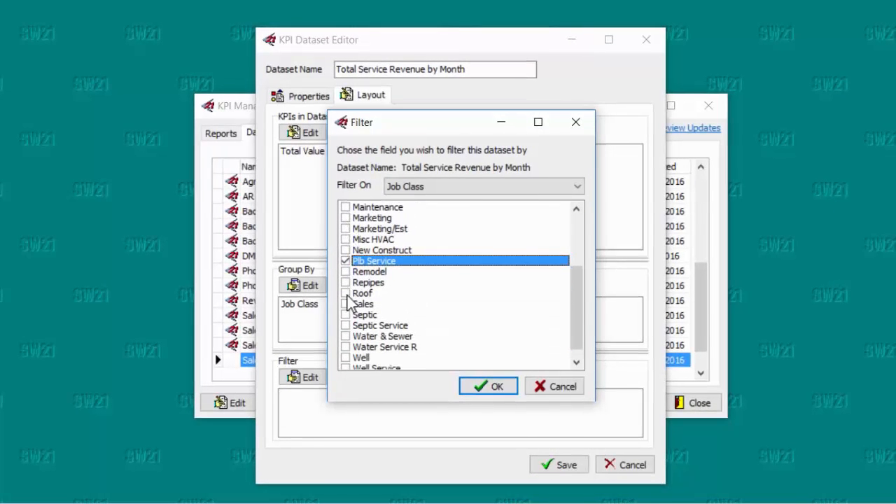
left_click(346, 325)
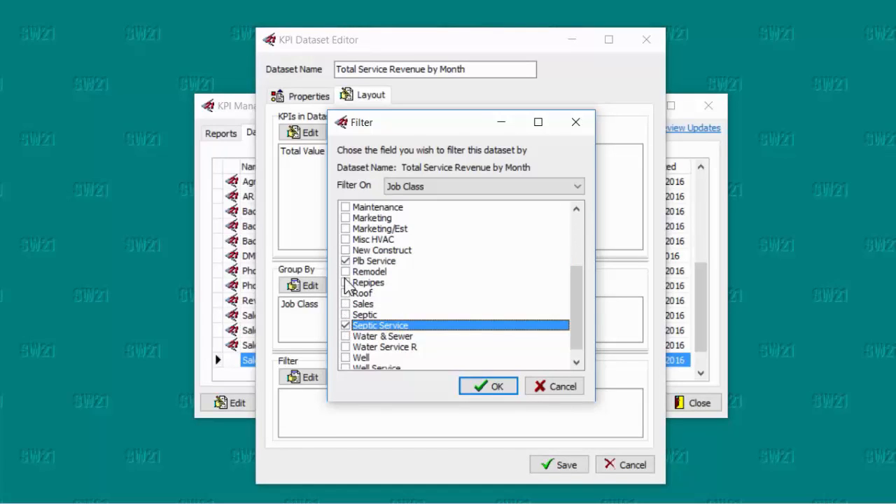
scroll(350, 231, "down", 1)
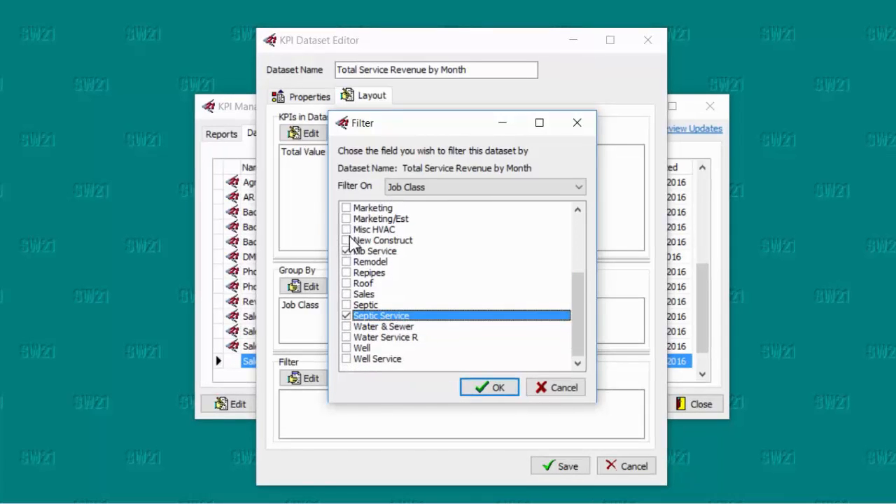
left_click(345, 358)
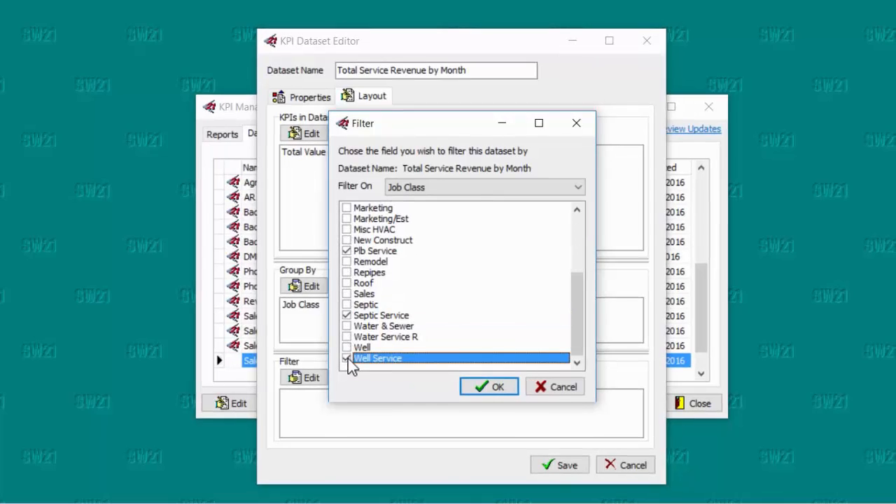
scroll(352, 235, "up", 1)
scroll(350, 227, "up", 4)
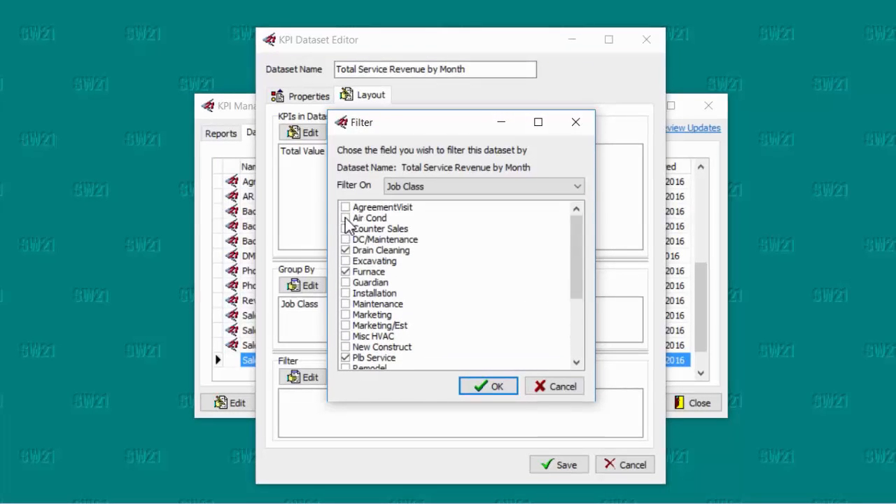
left_click(346, 218)
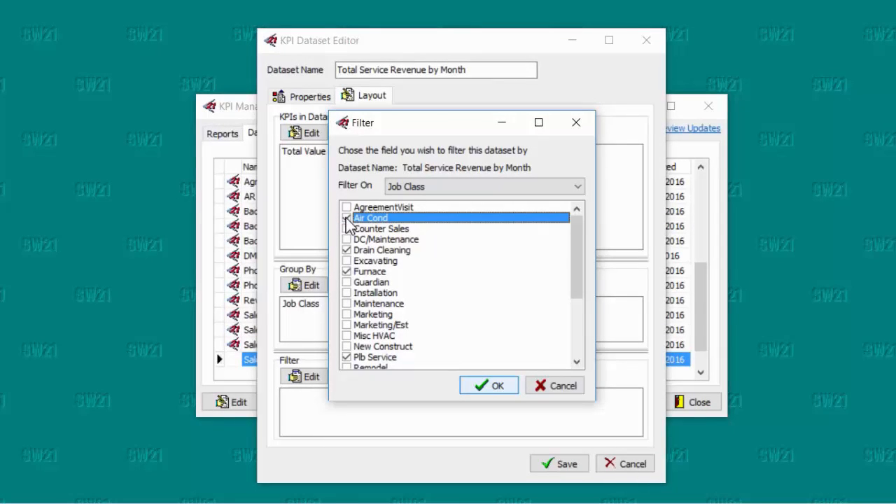
left_click(494, 383)
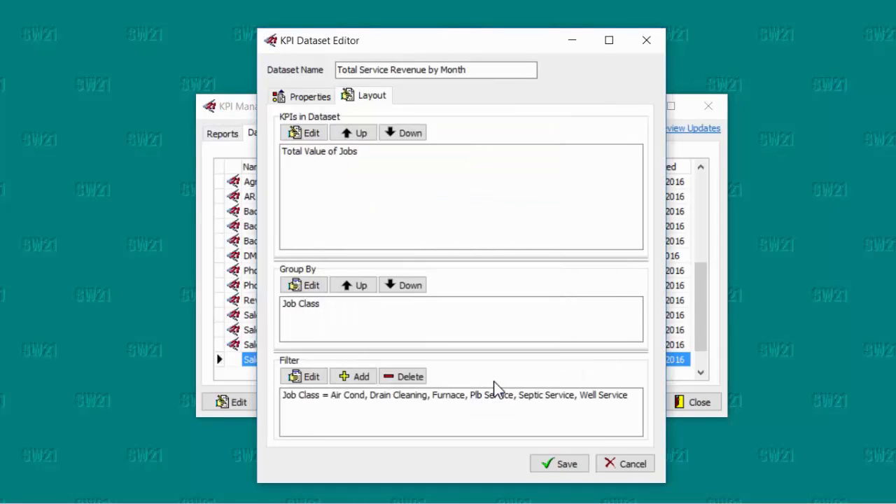
left_click(546, 465)
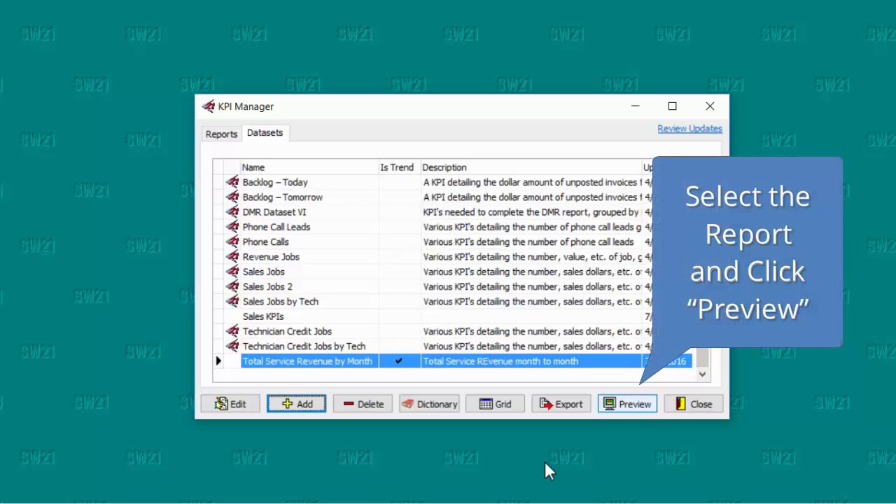
Preview the Total Service Revenue by Month dataset for 7/20/2016 and drill down into the Drain Cleaning value for 03/31/2016, closing both previews
left_click(620, 406)
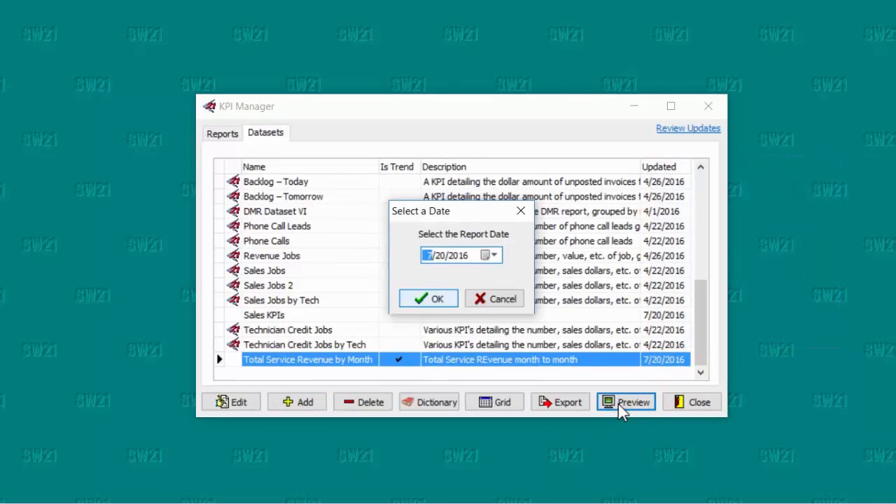
left_click(431, 299)
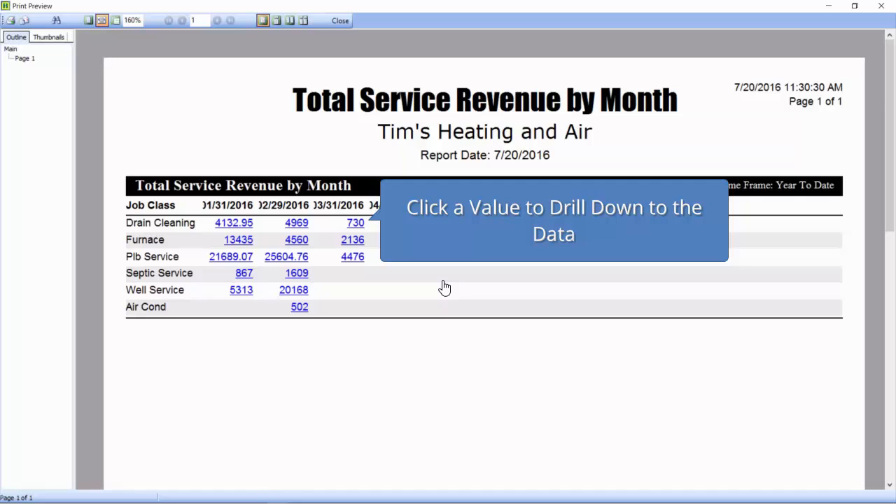
left_click(353, 222)
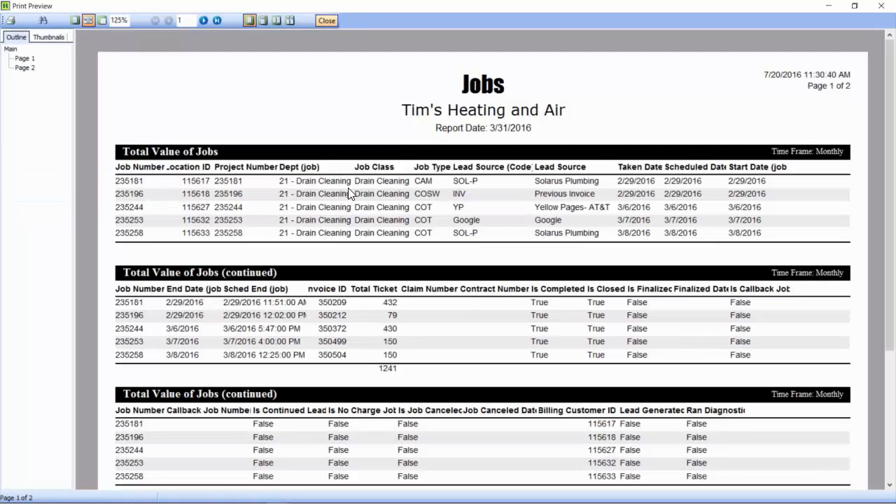
left_click(322, 21)
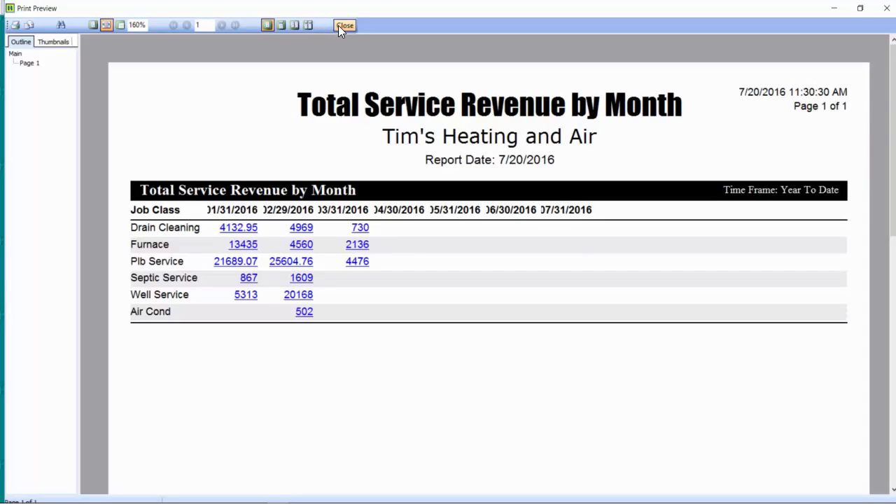
left_click(348, 26)
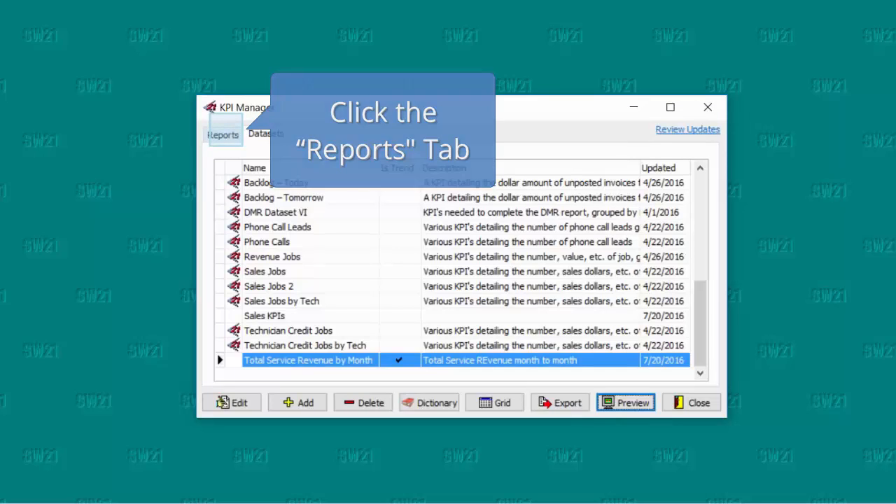
Add a KPI report named "Tech Performance- Agreements and Sales"
left_click(228, 137)
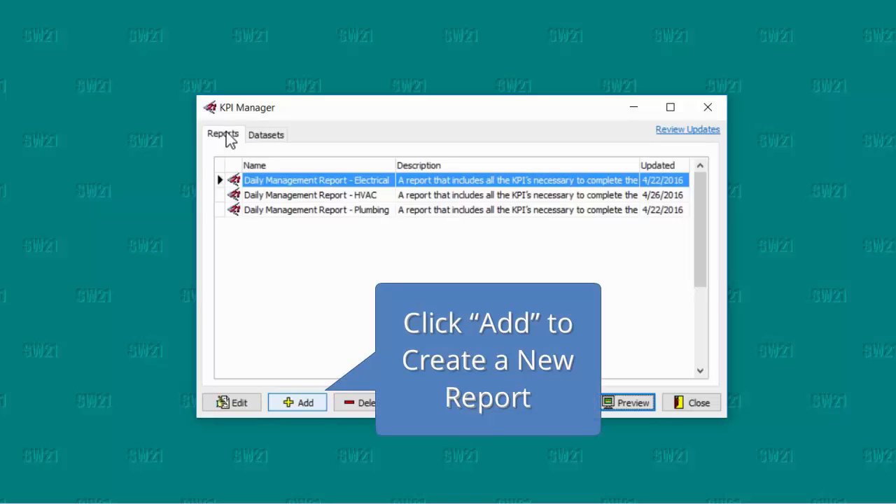
left_click(296, 403)
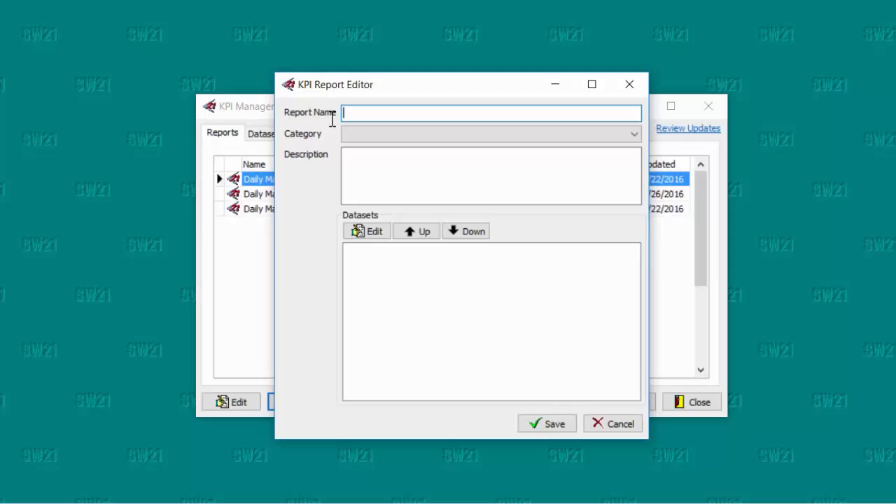
type("Tech Performance0")
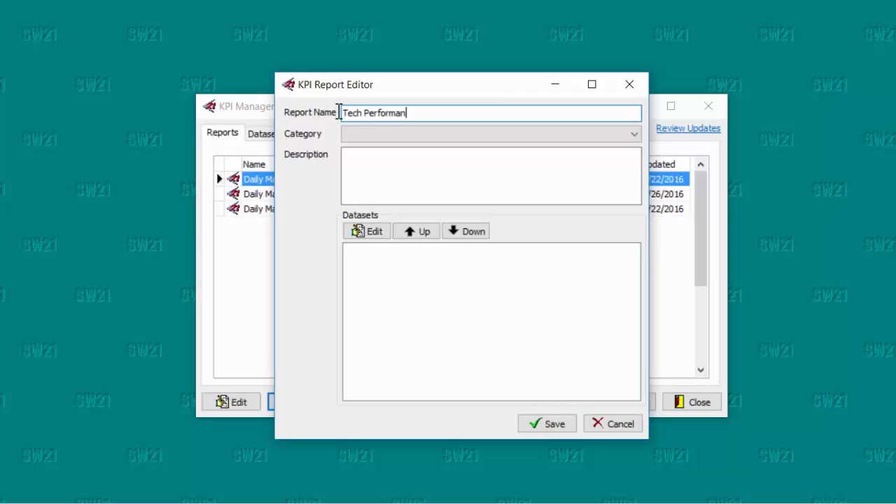
key("BackSpace")
key("BackSpace")
type("- Agreements and SAles")
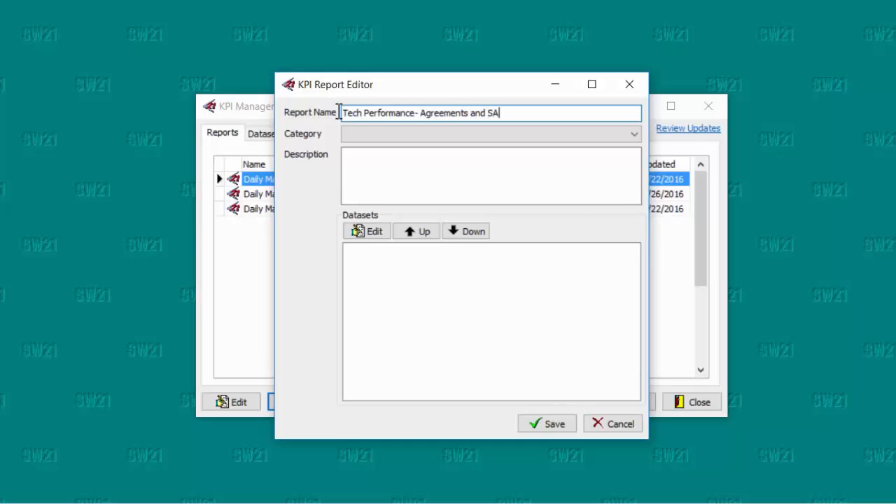
key("BackSpace")
key("BackSpace")
key("BackSpace")
key("BackSpace")
type("ales")
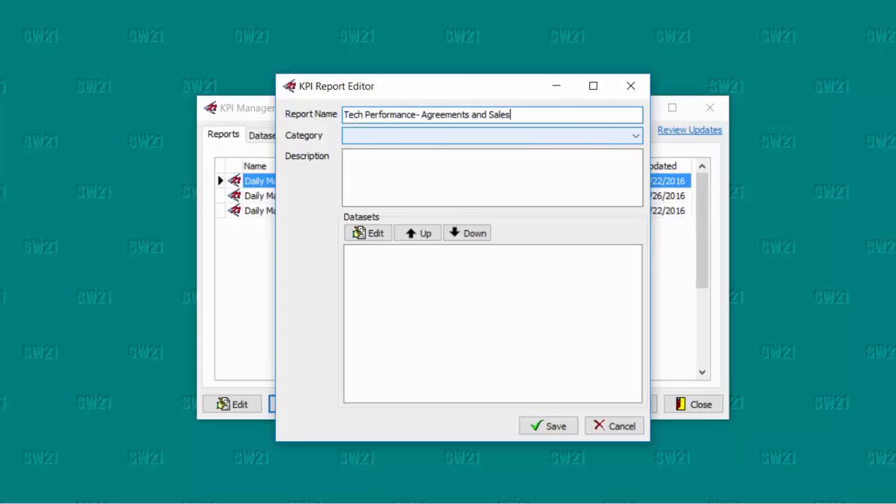
Set the report's category to Management Reports and its description to "Tech Sales and Agreement data"
left_click(634, 134)
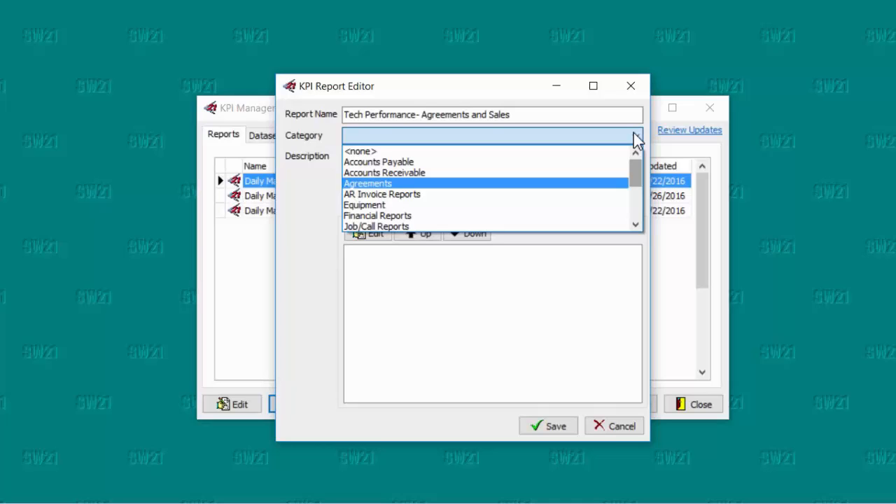
left_click_drag(638, 172, 637, 190)
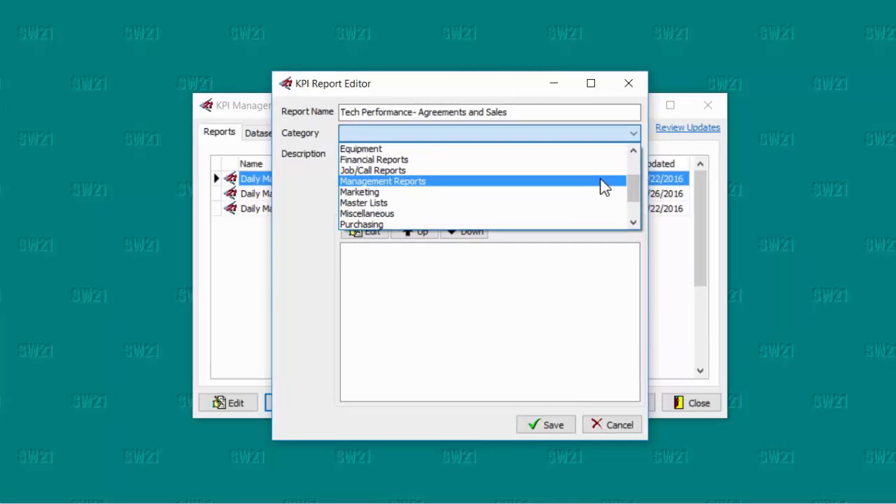
left_click(587, 183)
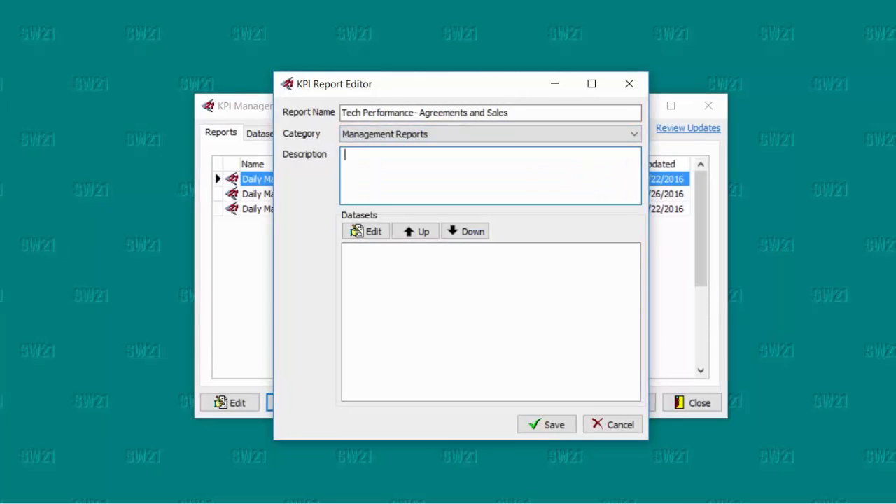
type("Tech Sales and Agre")
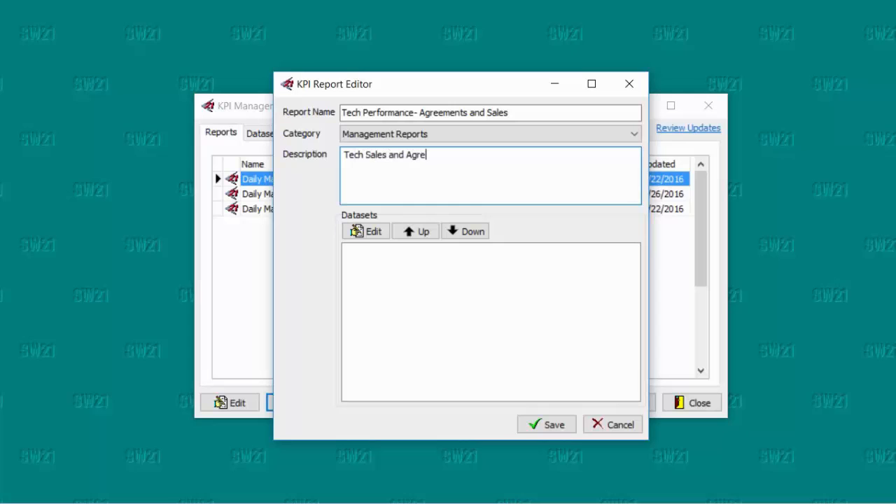
type("ement data")
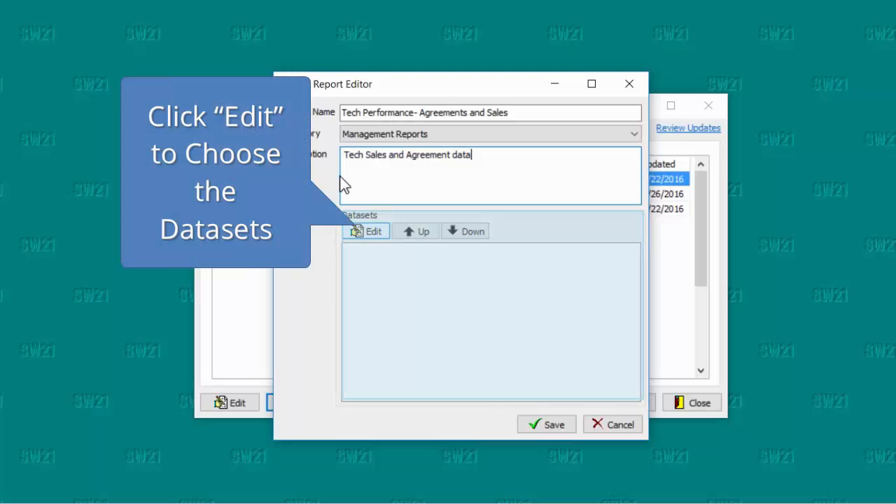
Include the Agreement Data and Sales KPIs datasets in the new report and save it
left_click(362, 233)
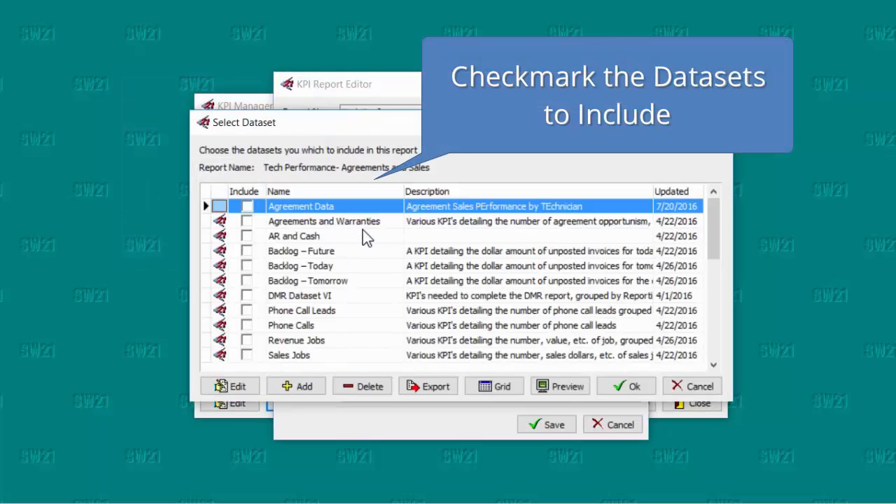
left_click(246, 206)
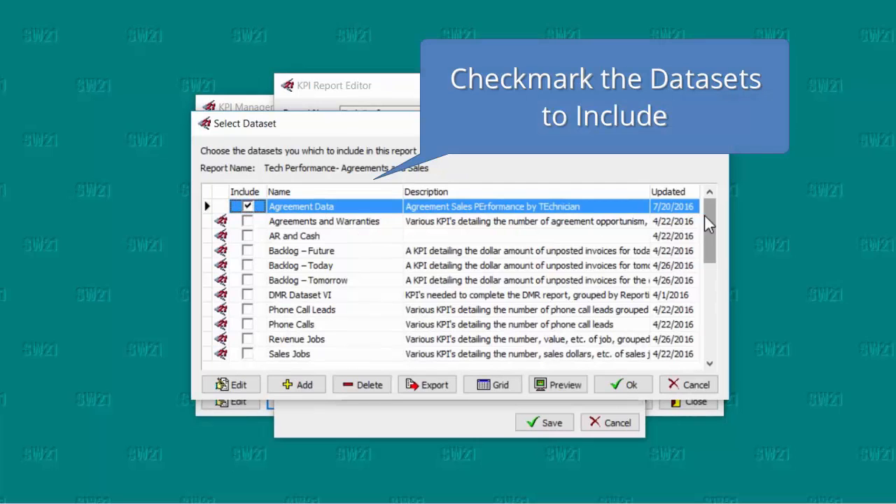
left_click_drag(707, 238, 703, 335)
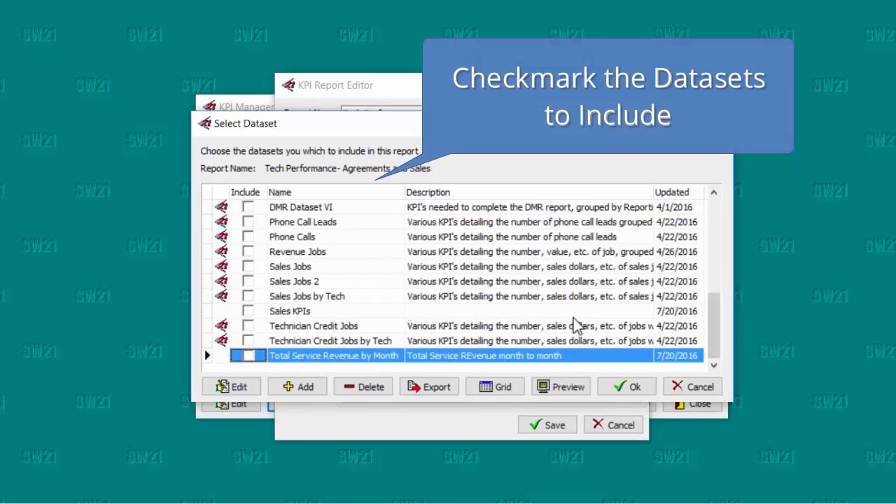
left_click(248, 311)
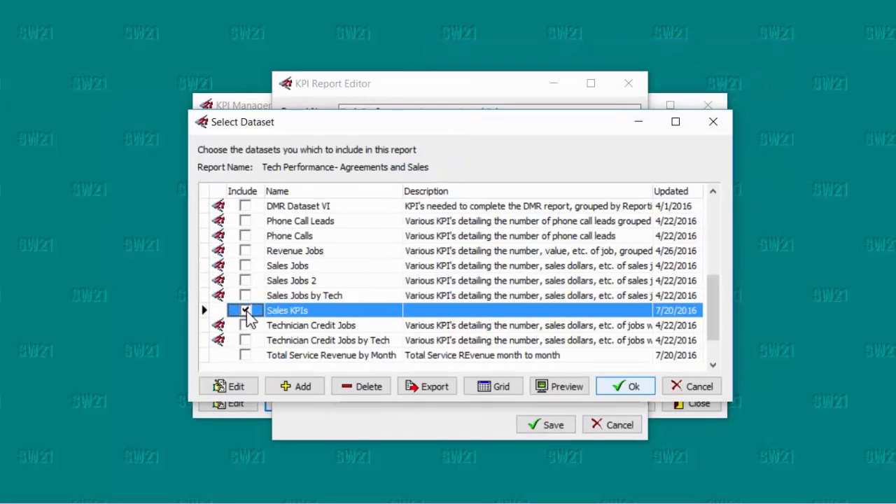
left_click(621, 385)
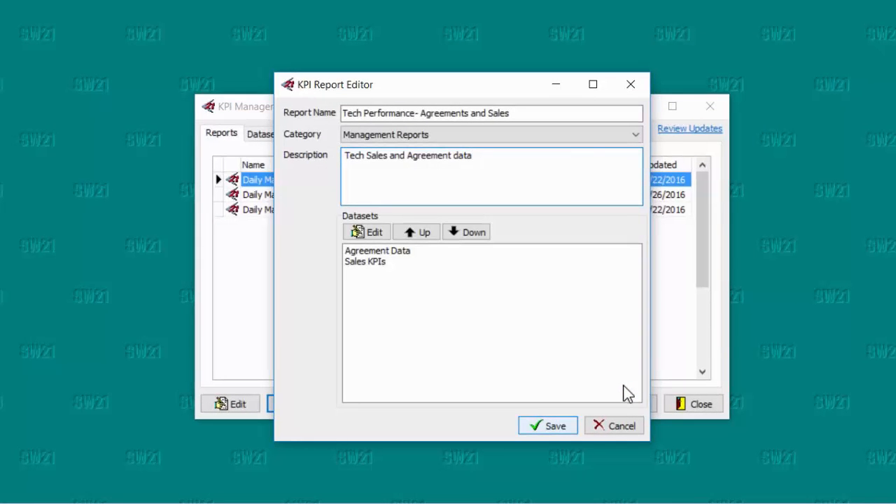
left_click(562, 425)
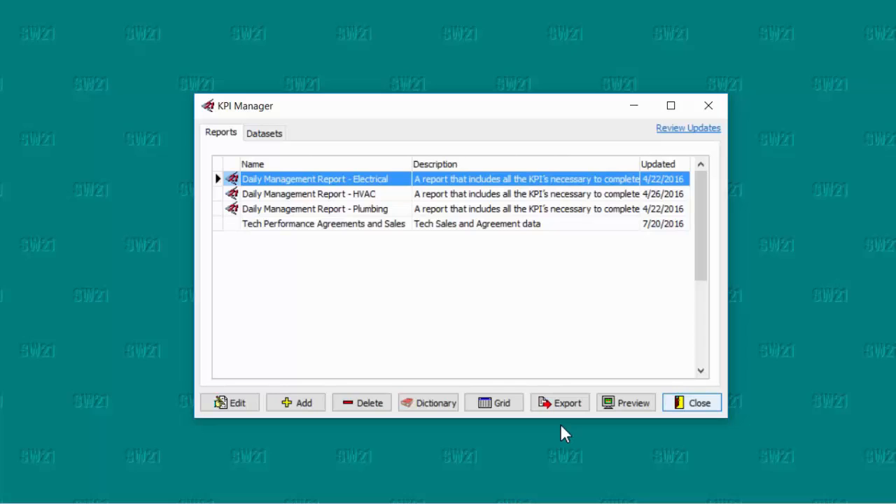
Leave KPI Manager and preview the Tech Performance Agreements and Sales report on screen from the Management Reports group
left_click(694, 402)
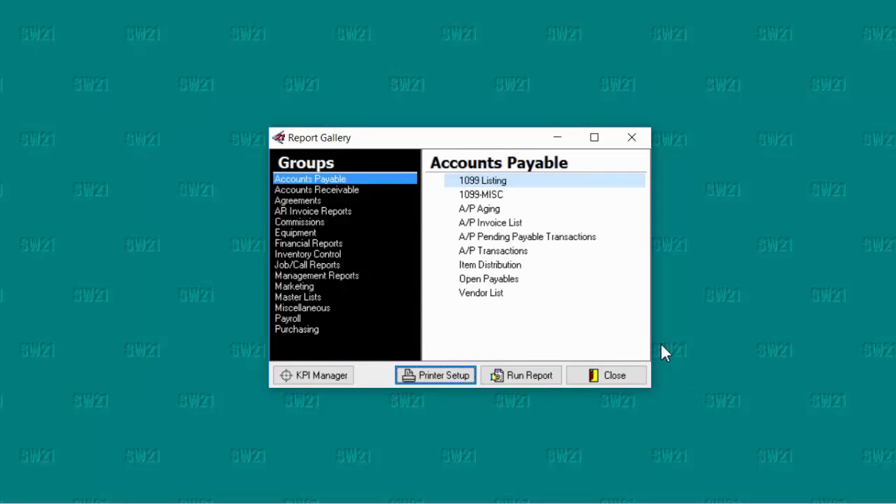
left_click(348, 275)
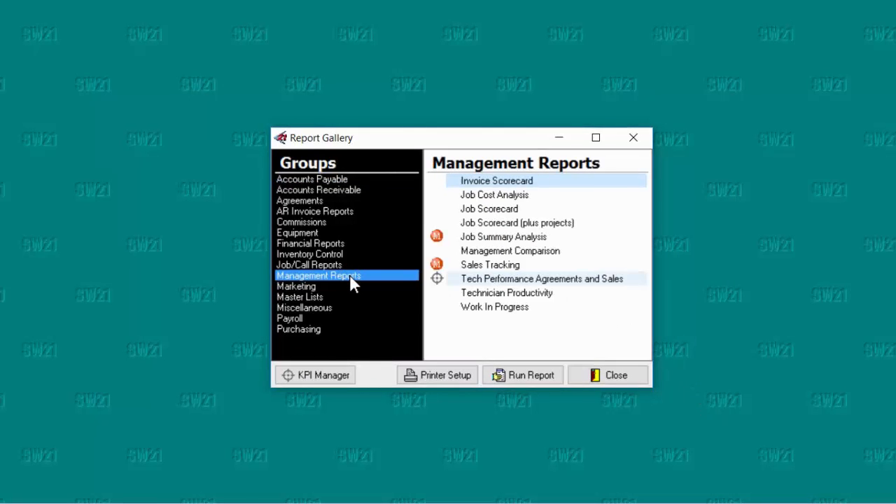
left_click(520, 280)
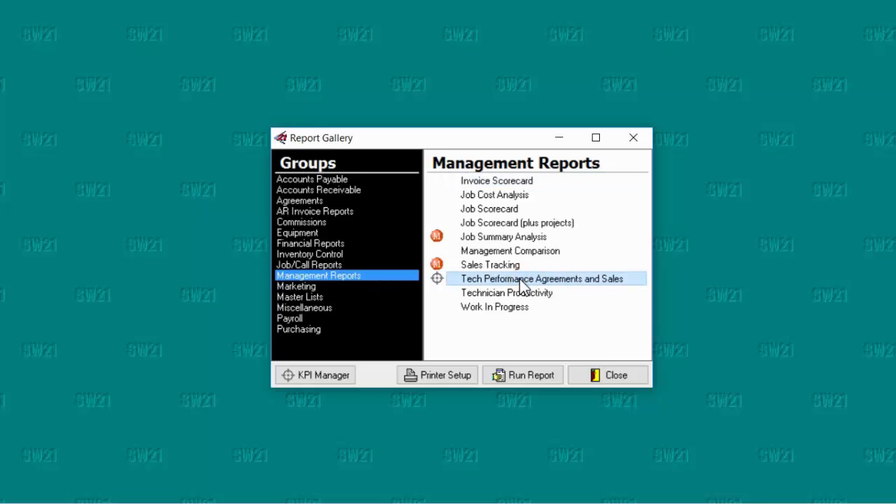
double_click(520, 281)
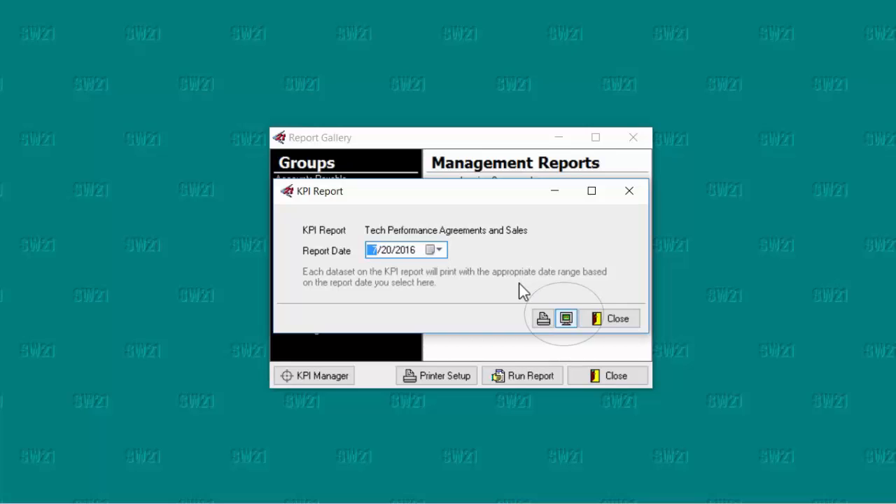
left_click(566, 318)
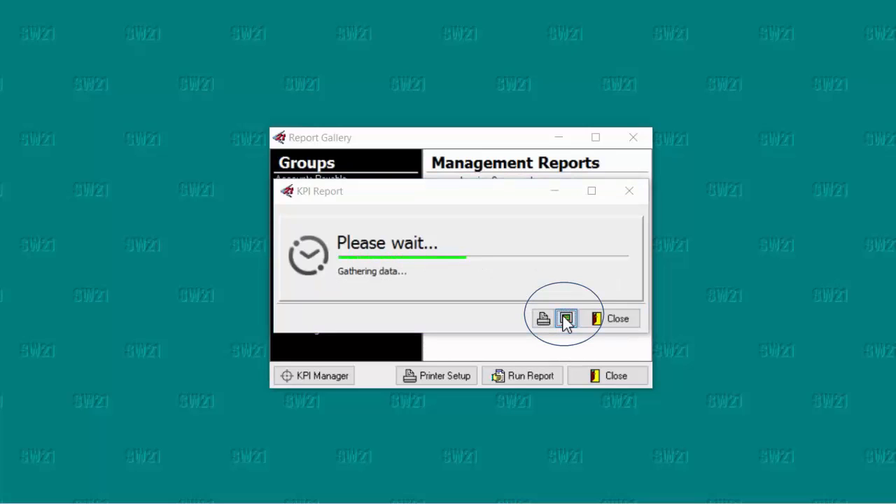